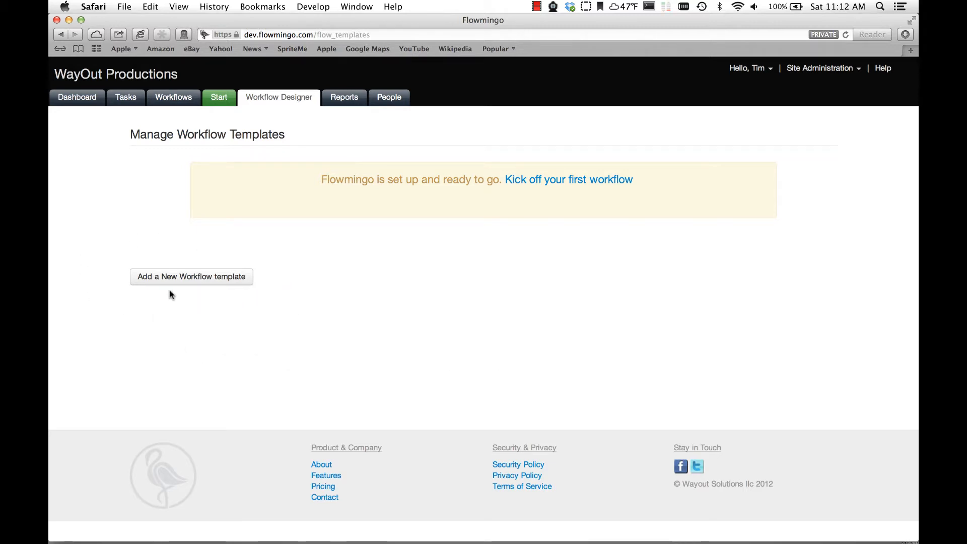
# Step: Create a new workflow template named "Home Loan" with the description "Track the home loan through closing"
pyautogui.click(187, 283)
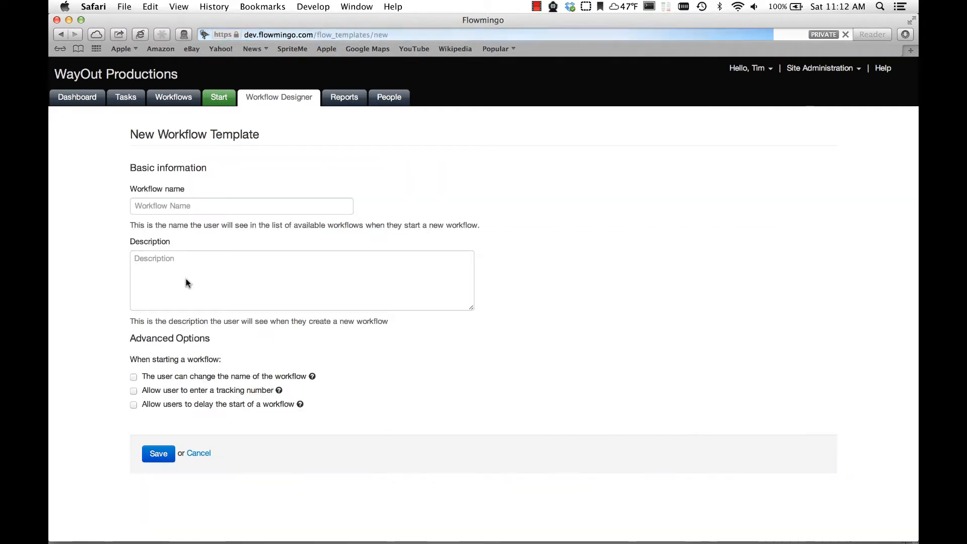
pyautogui.click(182, 206)
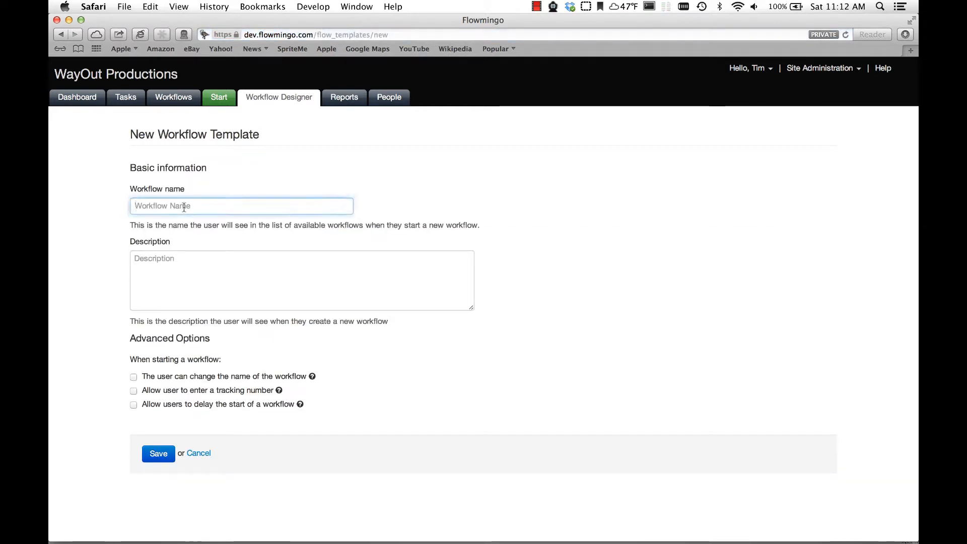
pyautogui.write('Home Loan')
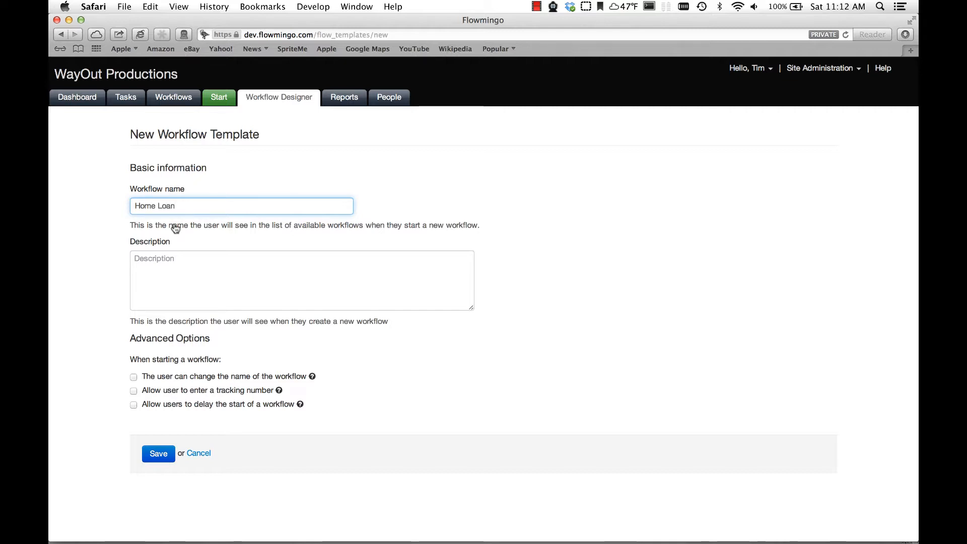
pyautogui.click(152, 264)
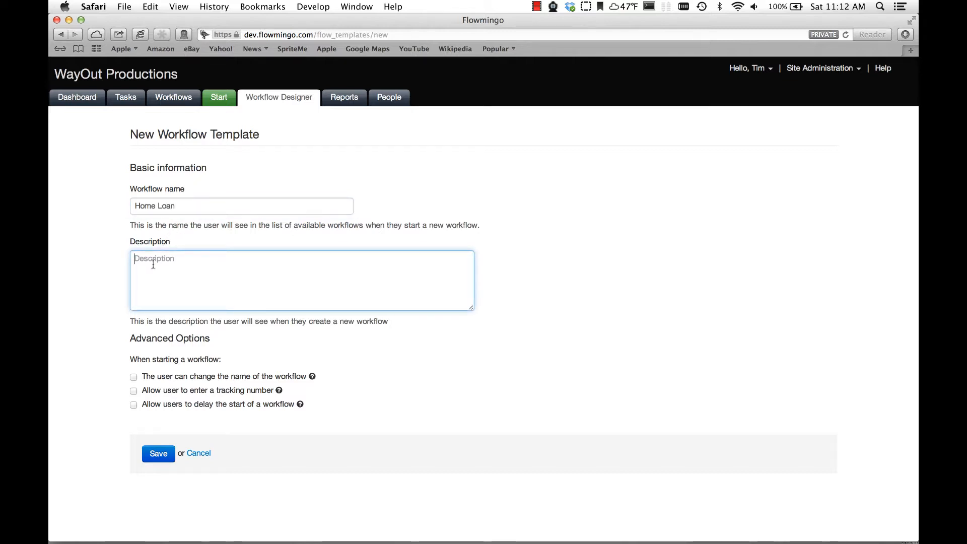
pyautogui.write('Track ')
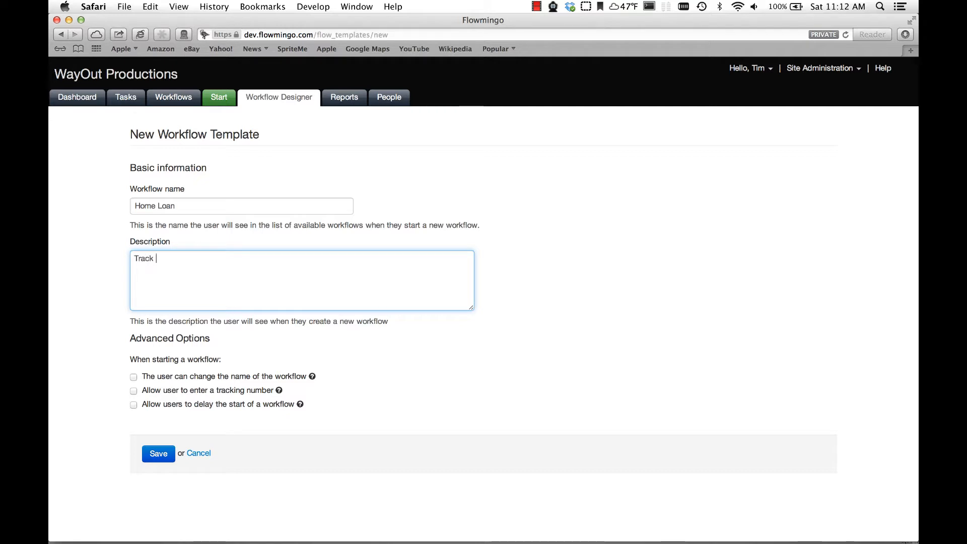
pyautogui.write('the')
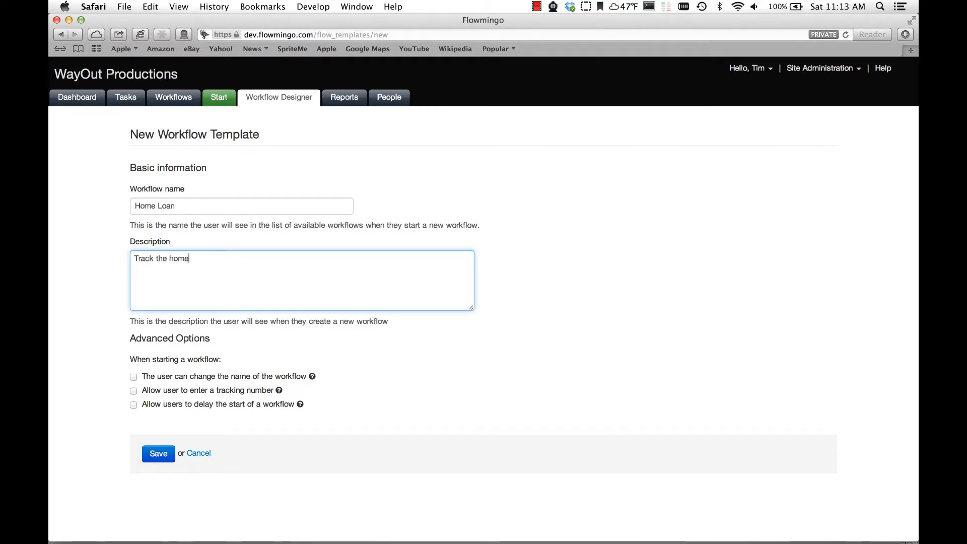
pyautogui.write(' home loan ')
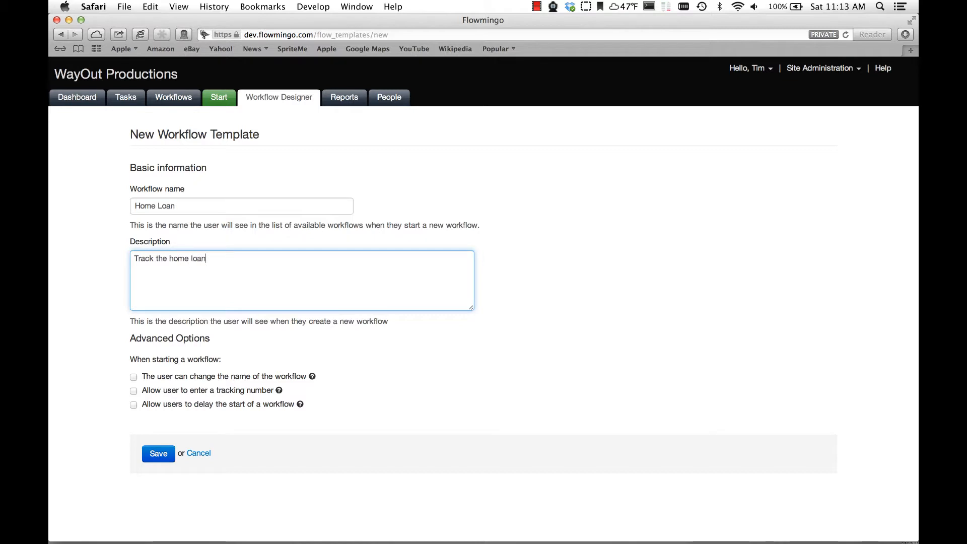
pyautogui.write('through')
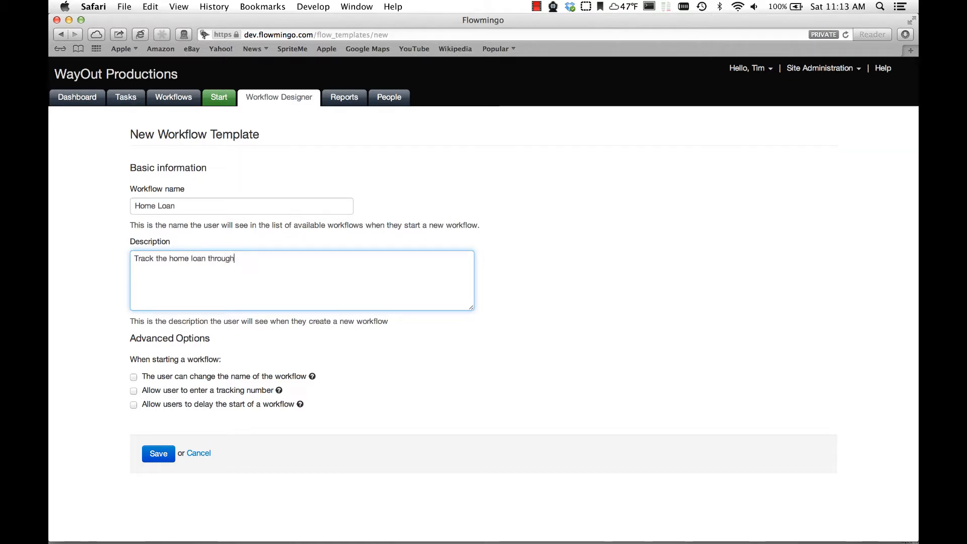
pyautogui.write(' closing')
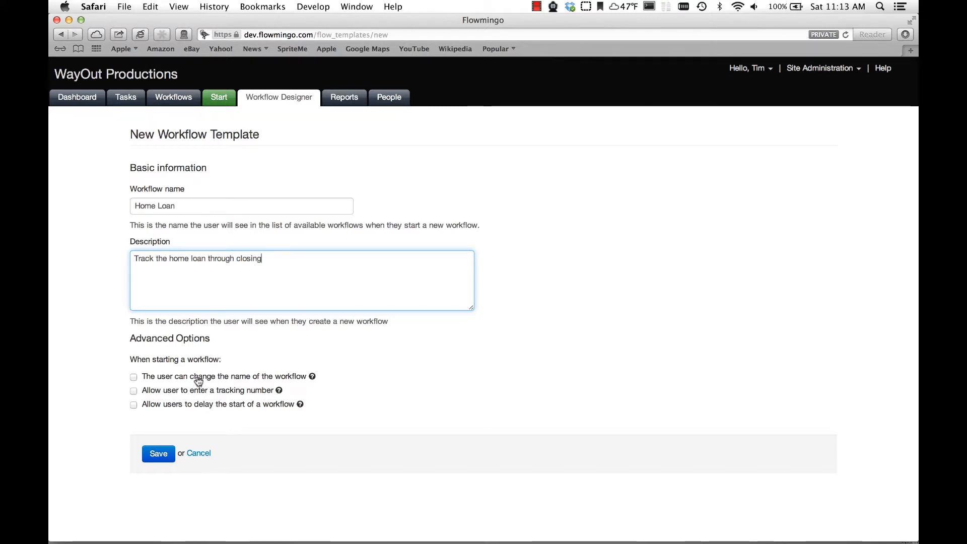
# Step: Allow users to change the workflow's name, enter a tracking number and delay the start, and save the template
pyautogui.click(134, 377)
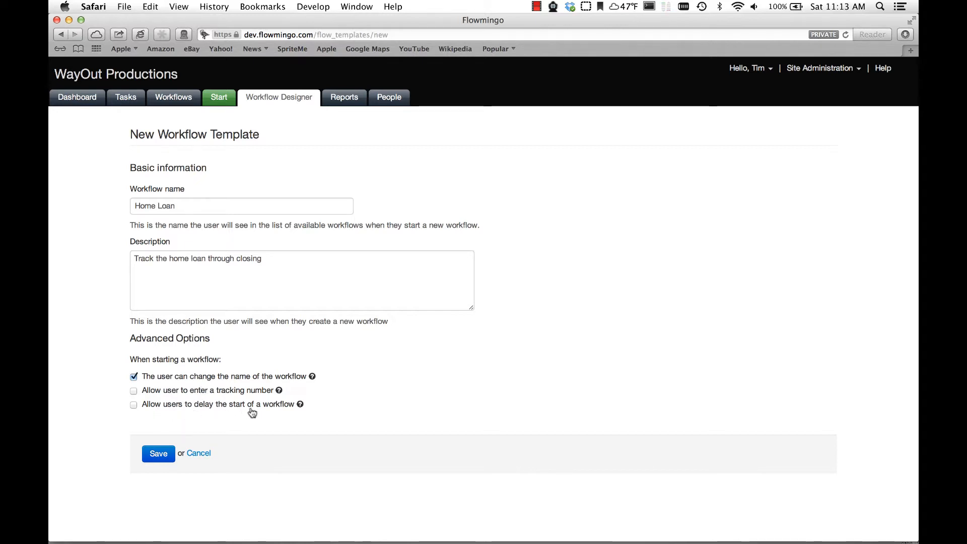
pyautogui.click(133, 405)
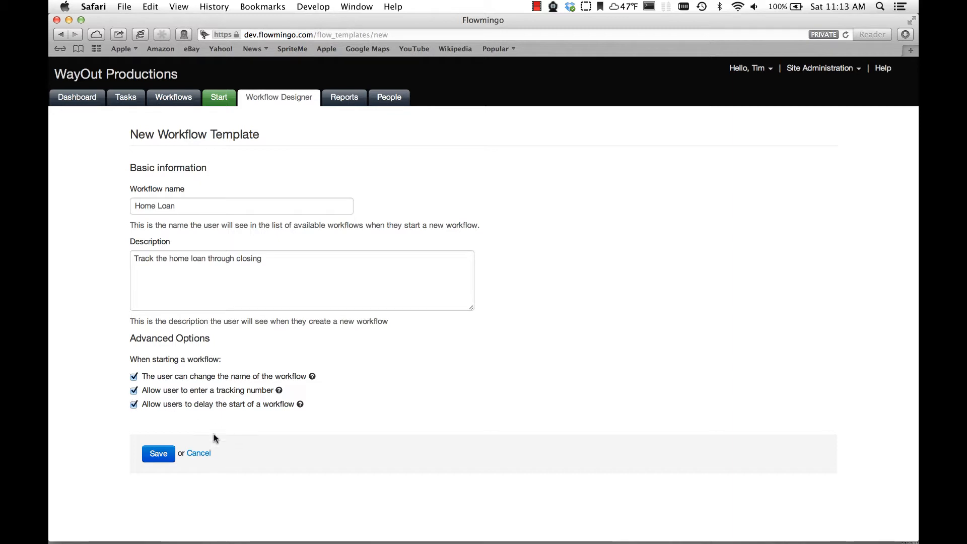
pyautogui.click(157, 459)
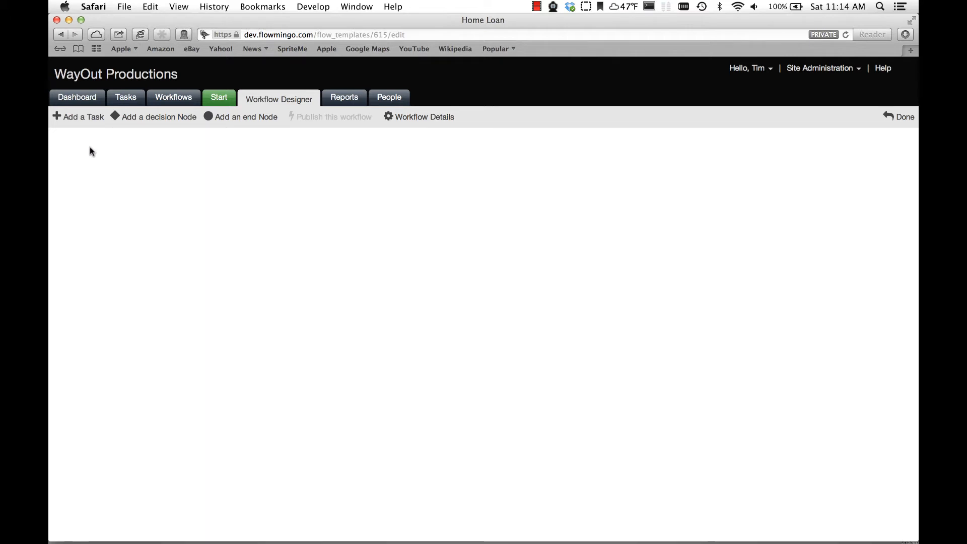
# Step: Add a task named "Verify Loan Application" with the description "Ensure that the form is properly filled out"
pyautogui.click(77, 118)
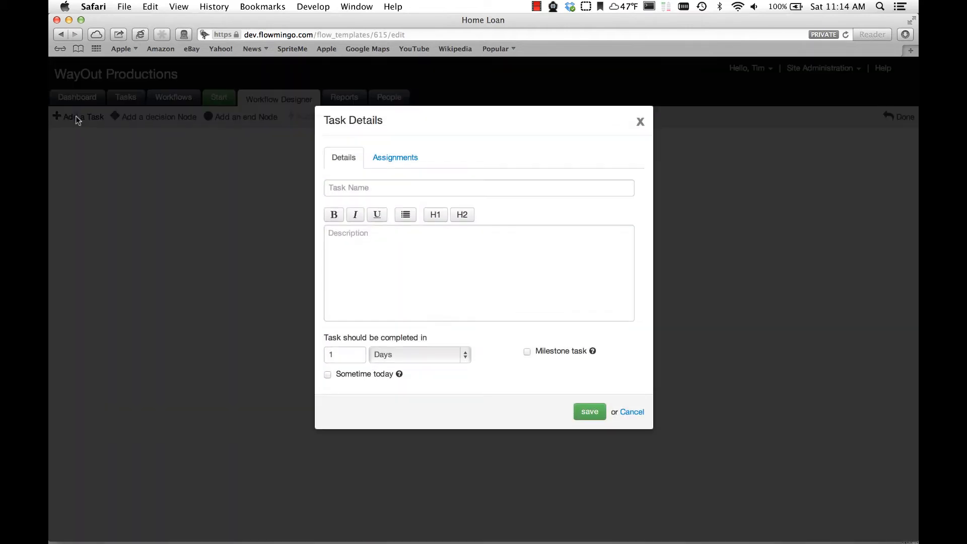
pyautogui.click(372, 189)
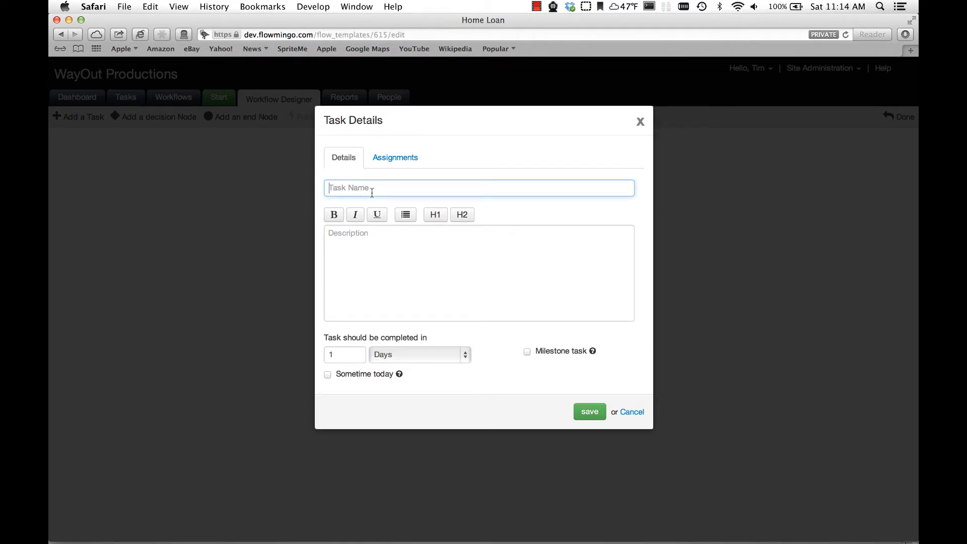
pyautogui.write('C')
pyautogui.press('BackSpace')
pyautogui.write('v')
pyautogui.press('BackSpace')
pyautogui.write('Verify Loan Application')
pyautogui.click(340, 251)
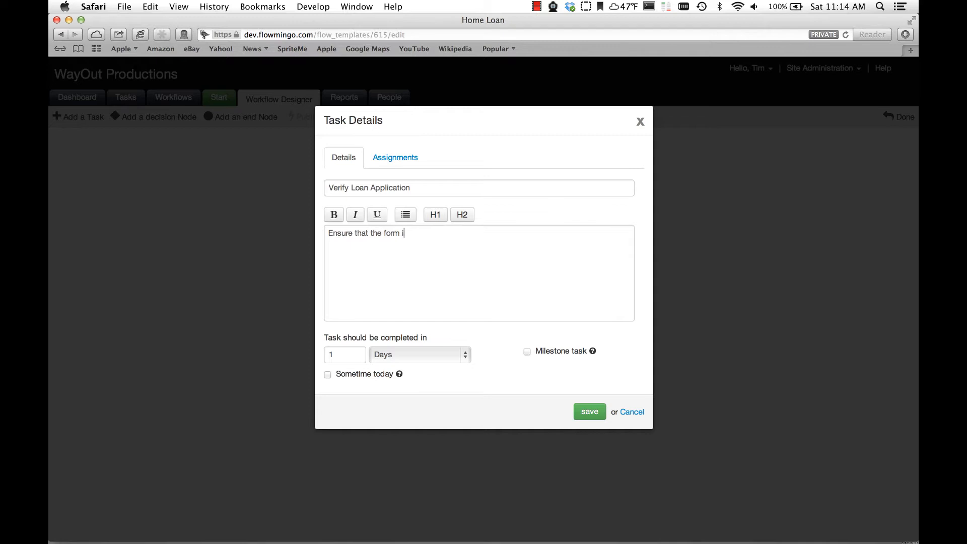
pyautogui.write('Ensure that the form is properly filled out')
# Step: Keep the task's completion time at 1 day, assign it to the second listed person, and save it
pyautogui.click(466, 356)
pyautogui.click(503, 352)
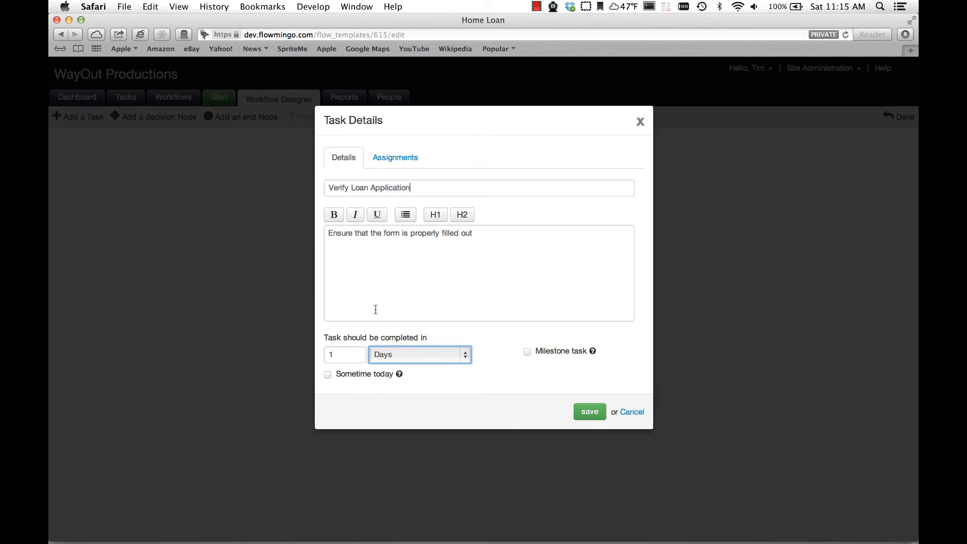
pyautogui.click(384, 162)
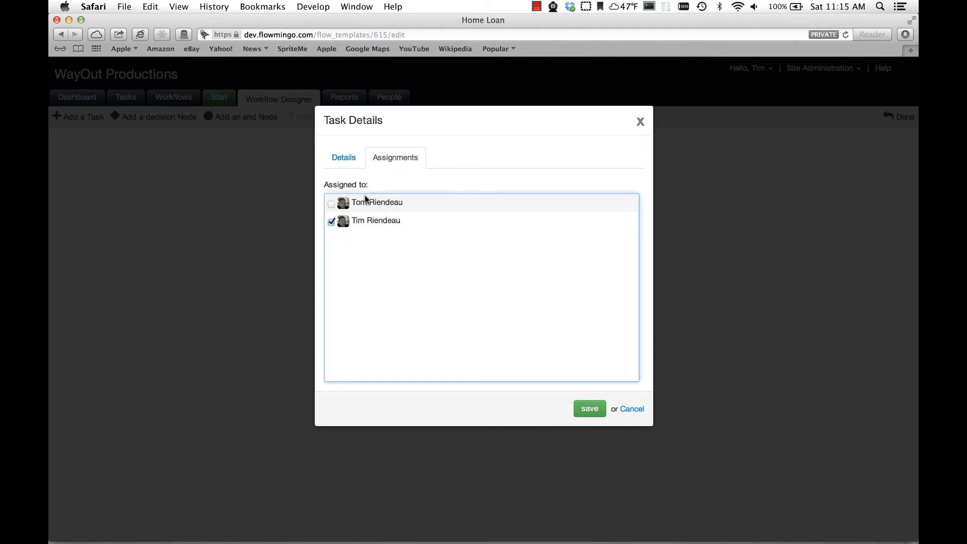
pyautogui.click(589, 409)
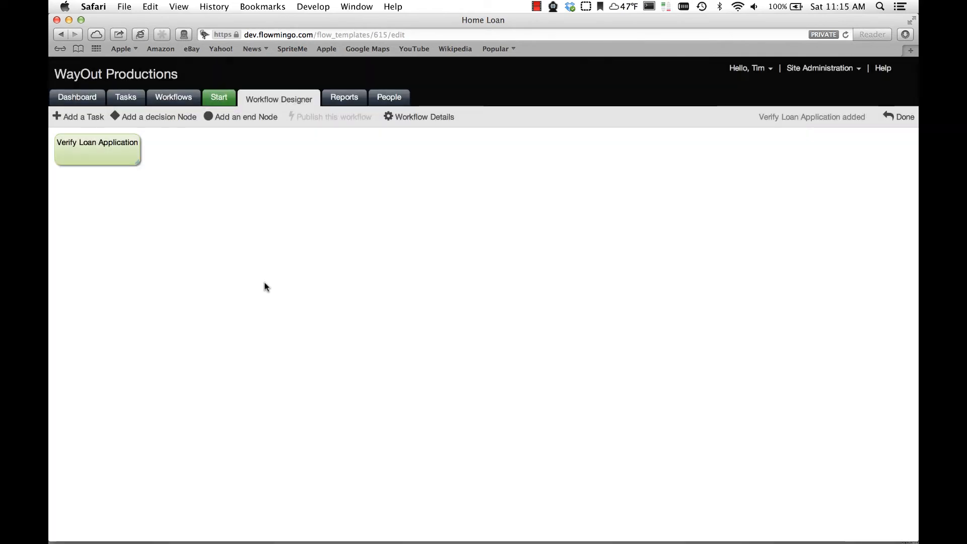
# Step: Move the Verify Loan Application task down and to the right on the canvas, and review its details without changes
pyautogui.moveTo(99, 153); pyautogui.dragTo(201, 280)
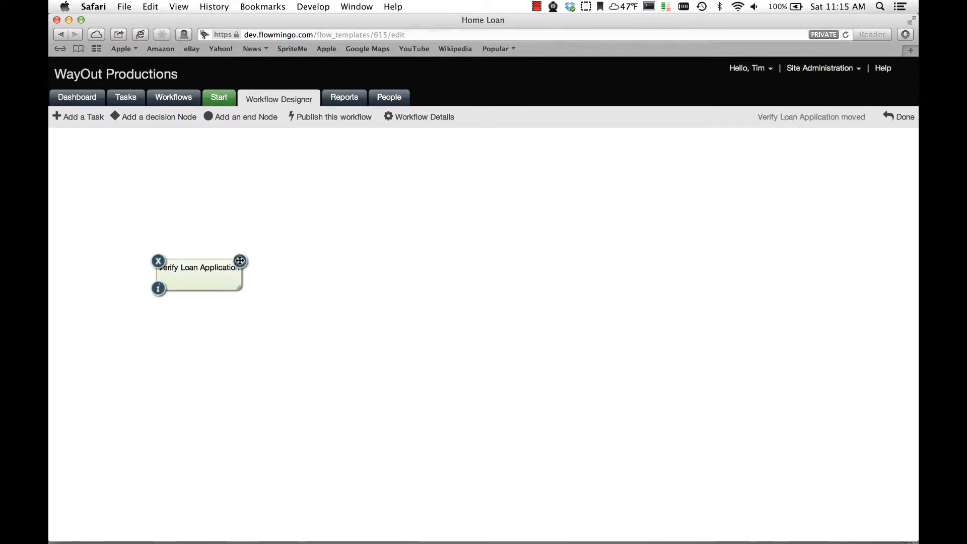
pyautogui.click(159, 291)
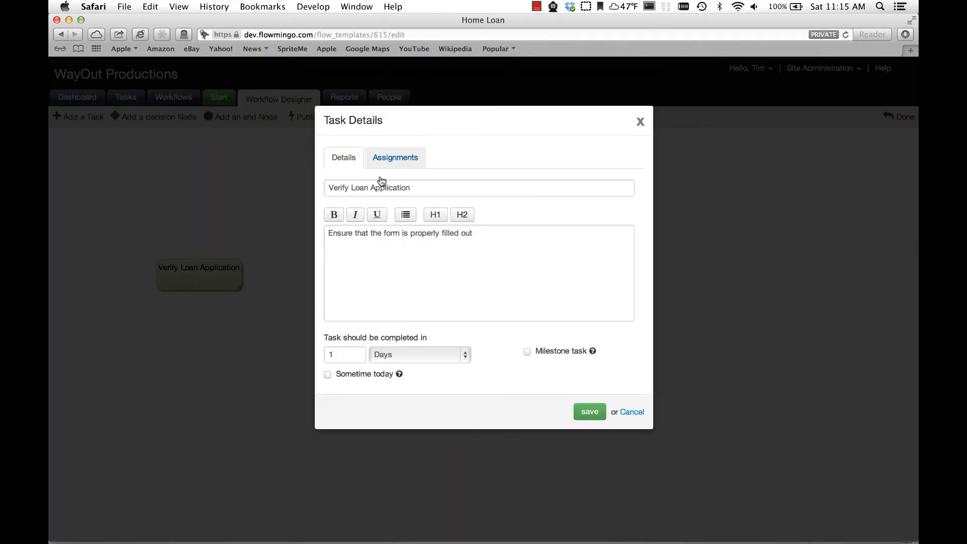
pyautogui.click(632, 412)
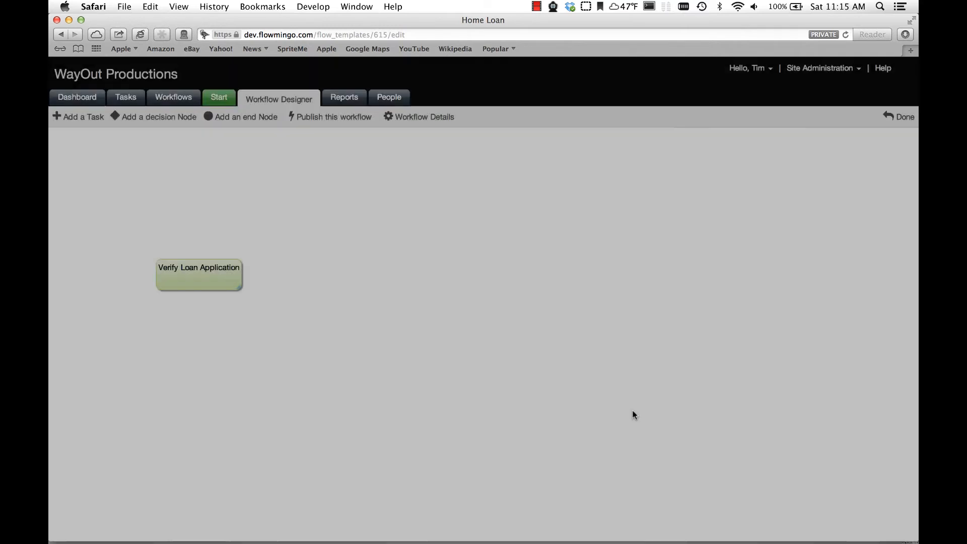
pyautogui.moveTo(157, 261)
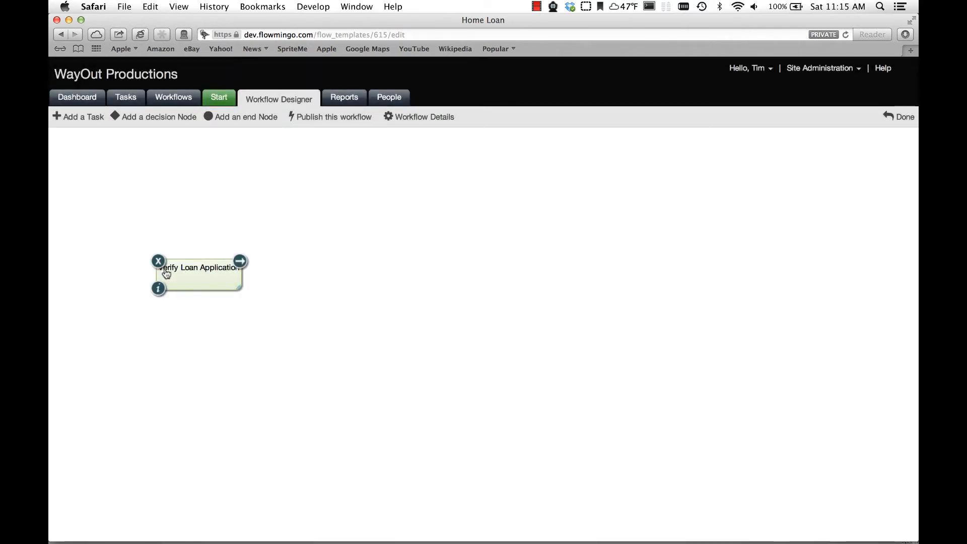
pyautogui.moveTo(204, 282)
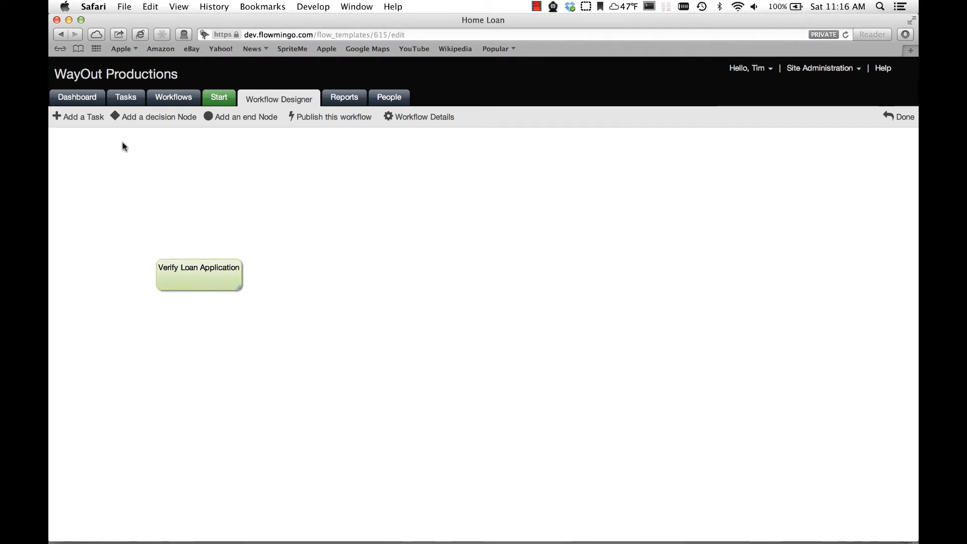
# Step: Add a decision node named "Credit Score" with the decision prompt "Credit Score ok?"
pyautogui.click(149, 117)
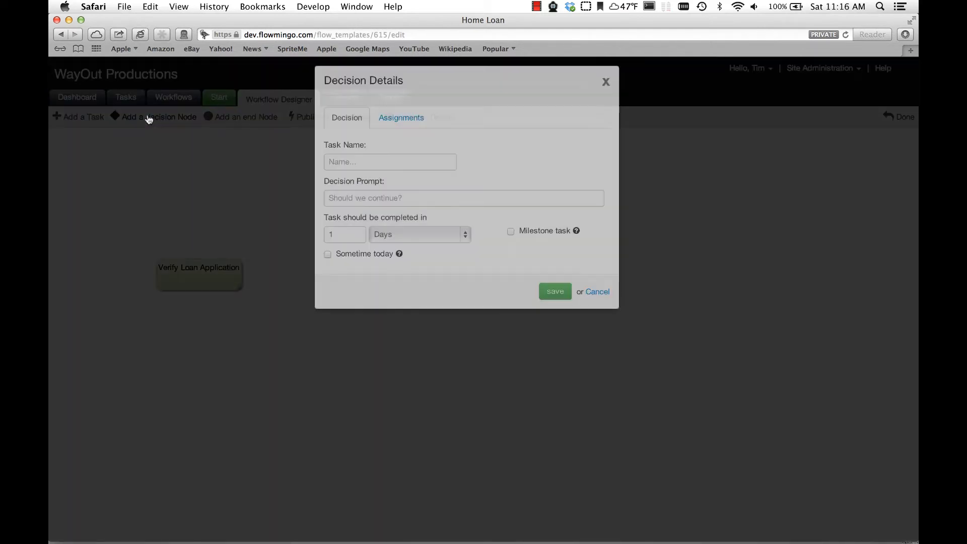
pyautogui.click(365, 200)
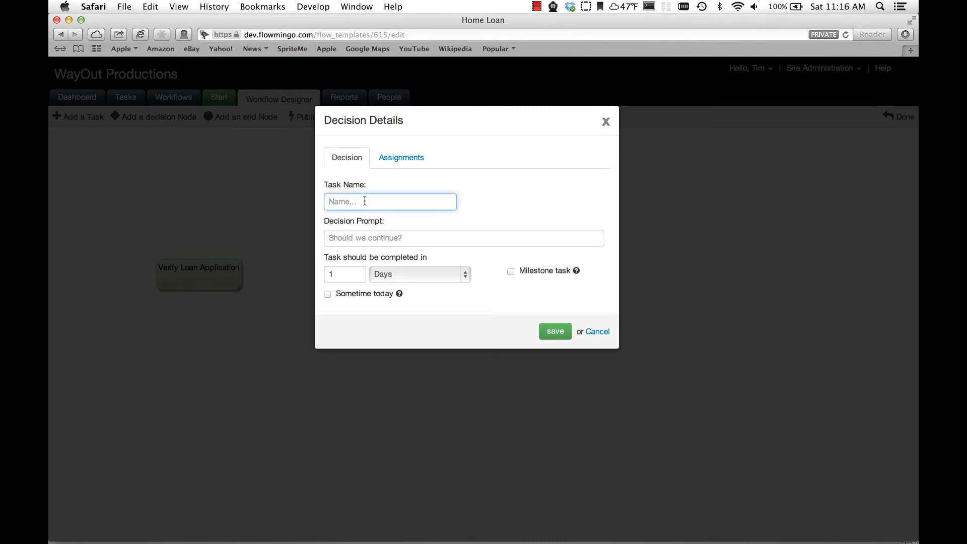
pyautogui.write('Credit Score')
pyautogui.click(350, 237)
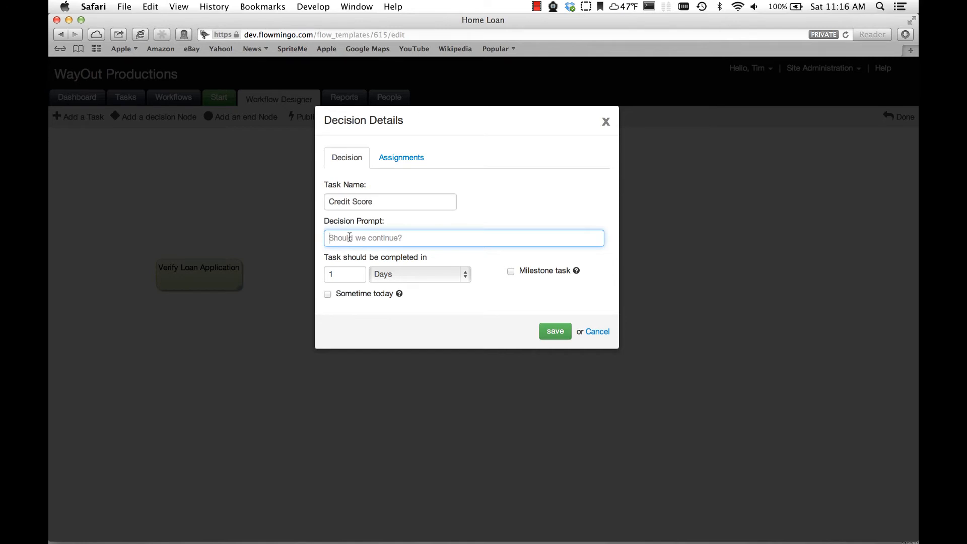
pyautogui.write('C')
# Step: Mark the Credit Score decision as a milestone task, assign it to the first listed person, and save it
pyautogui.click(359, 273)
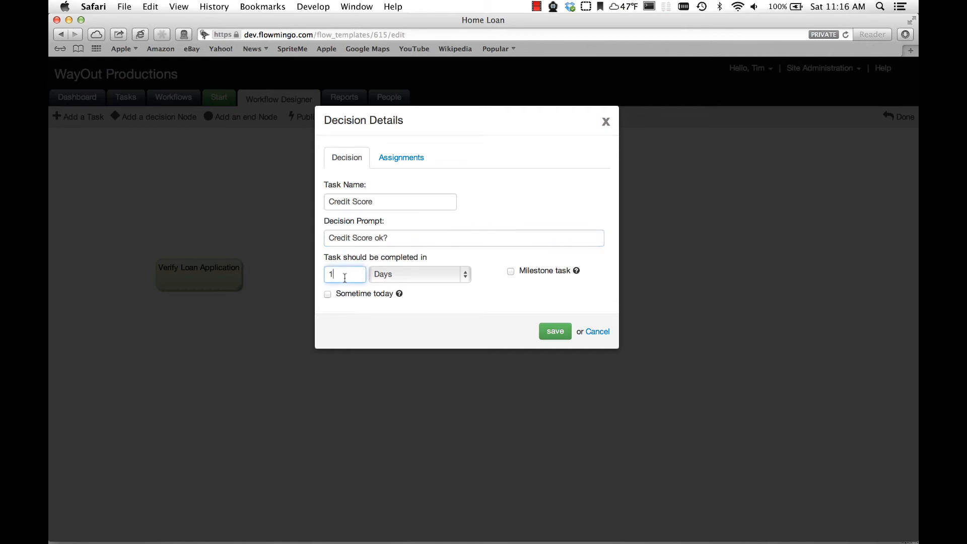
pyautogui.press('BackSpace')
pyautogui.click(511, 271)
pyautogui.click(401, 158)
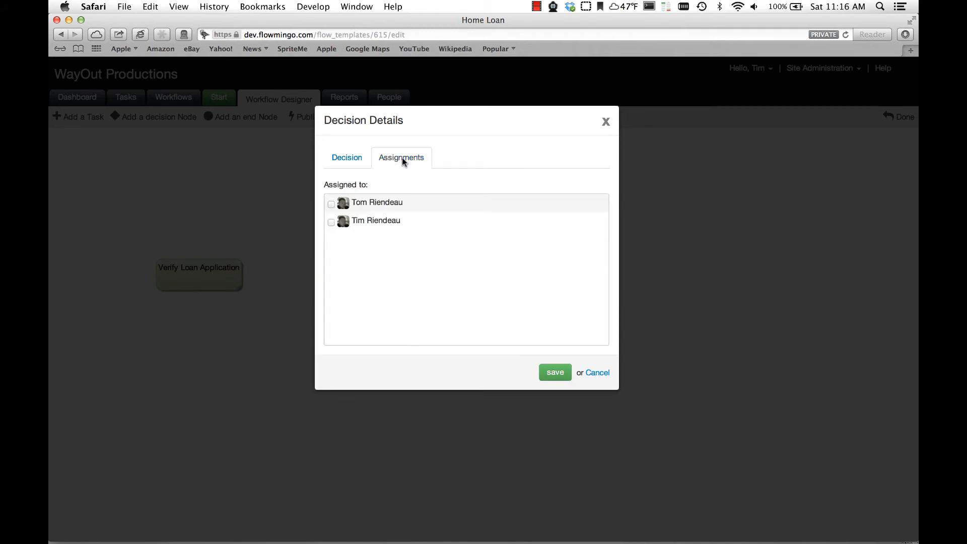
pyautogui.click(331, 204)
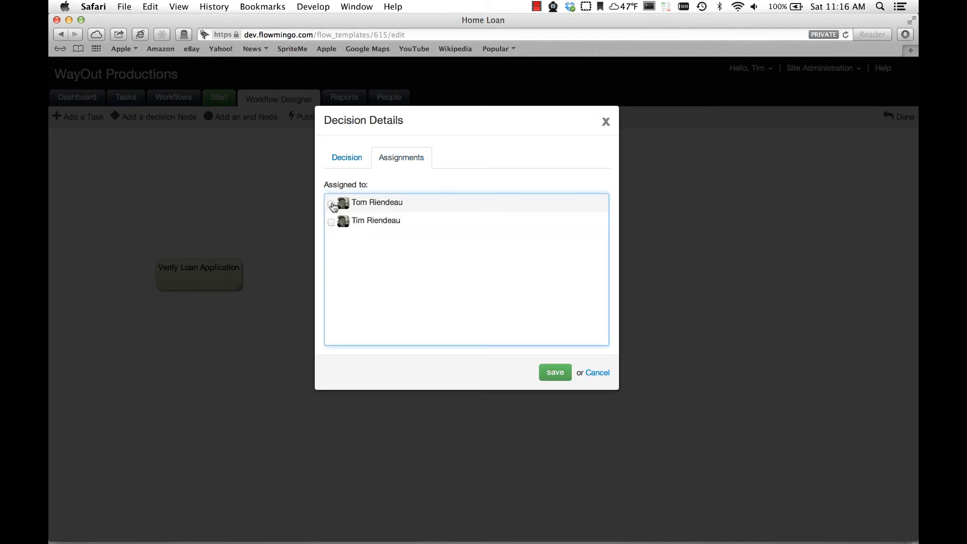
pyautogui.click(554, 372)
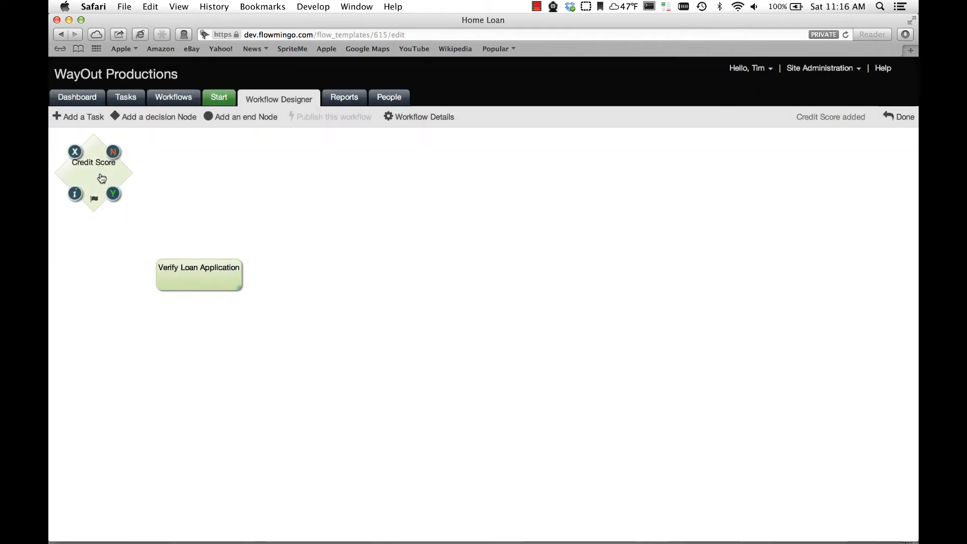
# Step: Place the Credit Score decision to the right of the Verify Loan Application task and connect the task to it
pyautogui.moveTo(92, 176); pyautogui.dragTo(354, 277)
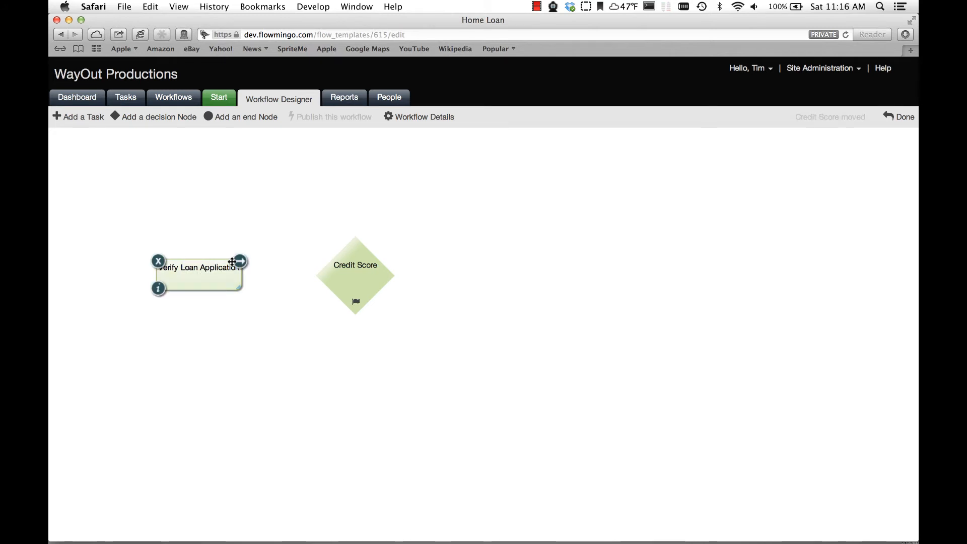
pyautogui.moveTo(240, 261); pyautogui.dragTo(362, 275)
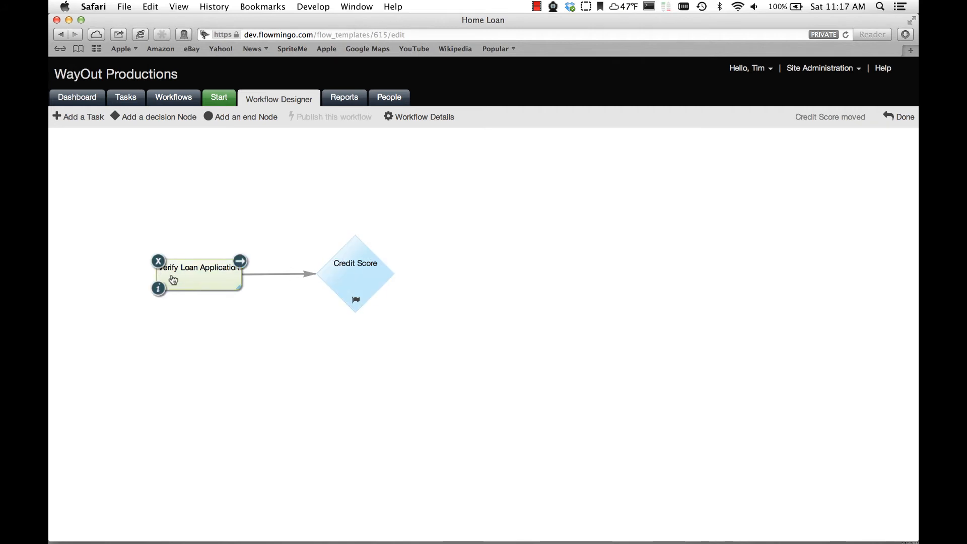
# Step: Add an end node to the Home Loan workflow
pyautogui.moveTo(198, 279)
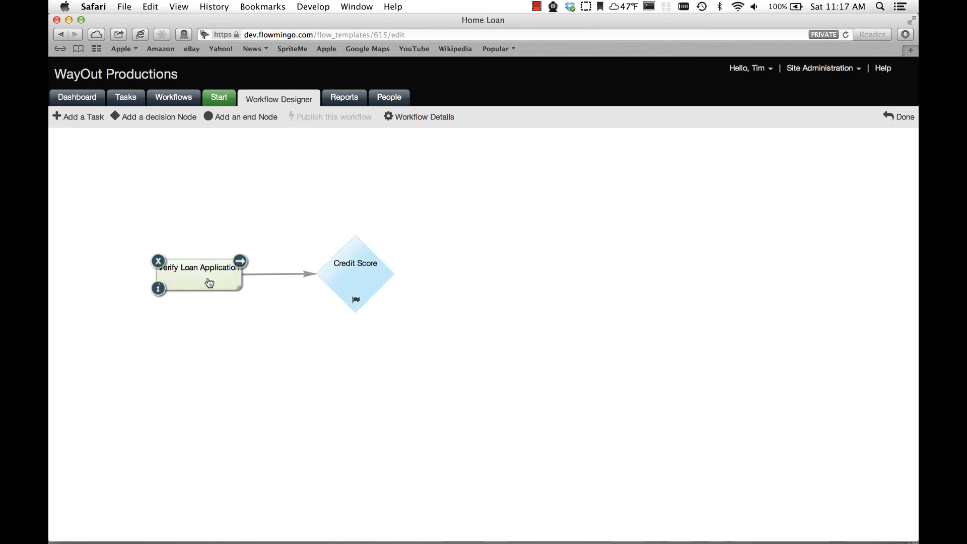
pyautogui.moveTo(326, 268)
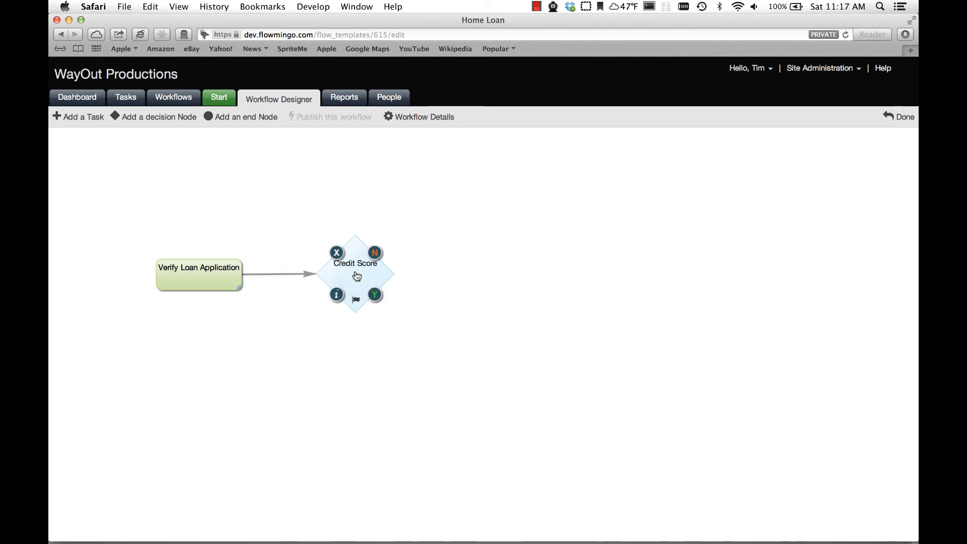
pyautogui.click(247, 117)
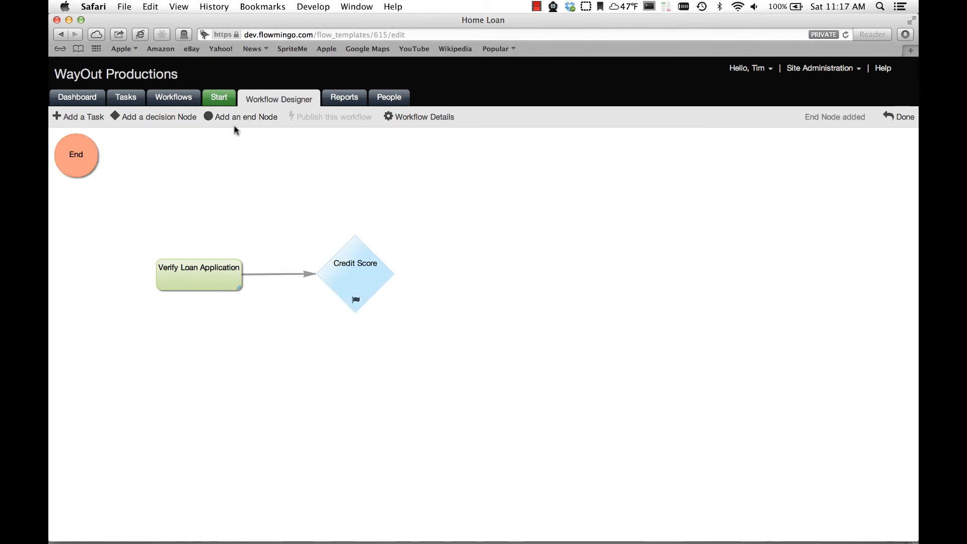
# Step: Place the End node above and to the right of the Credit Score decision and connect the decision's No outcome to it
pyautogui.moveTo(78, 156); pyautogui.dragTo(479, 206)
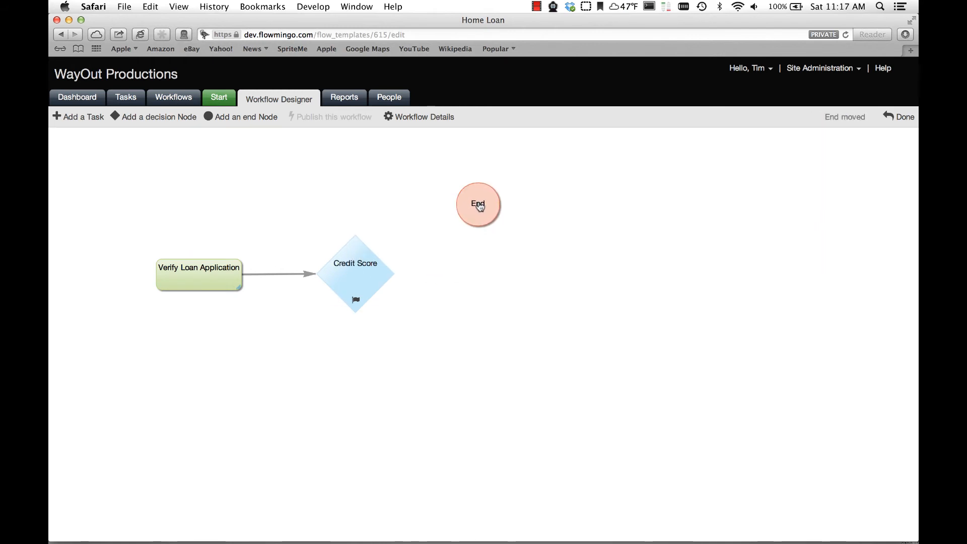
pyautogui.moveTo(380, 275)
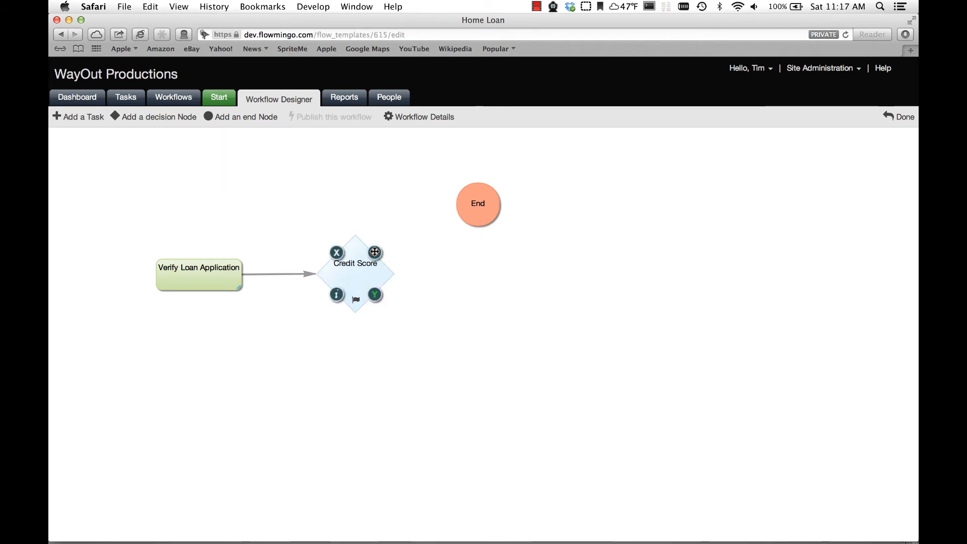
pyautogui.moveTo(374, 253); pyautogui.dragTo(463, 215)
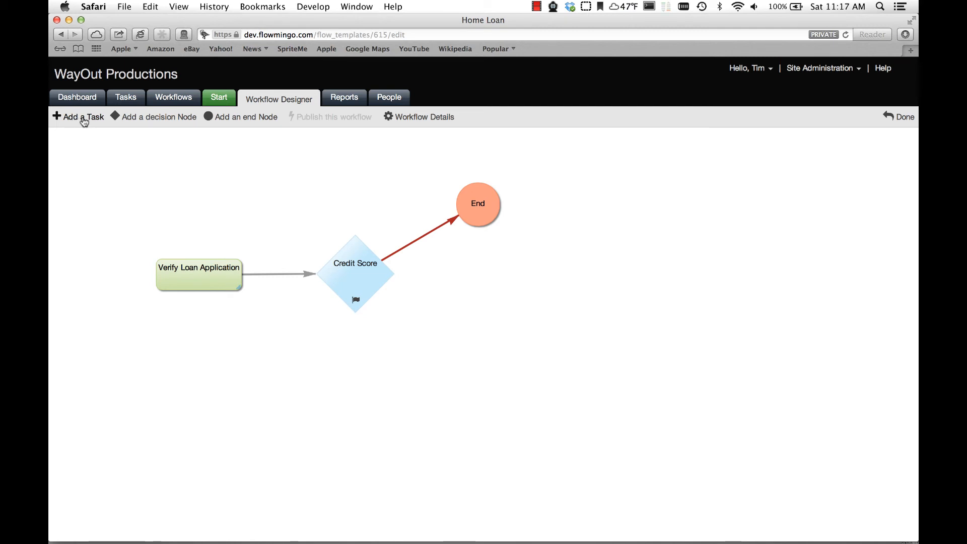
# Step: Add a task named "Schedule Closing" with the description "Coordinate with the client to set the closing date"
pyautogui.click(83, 122)
pyautogui.click(372, 188)
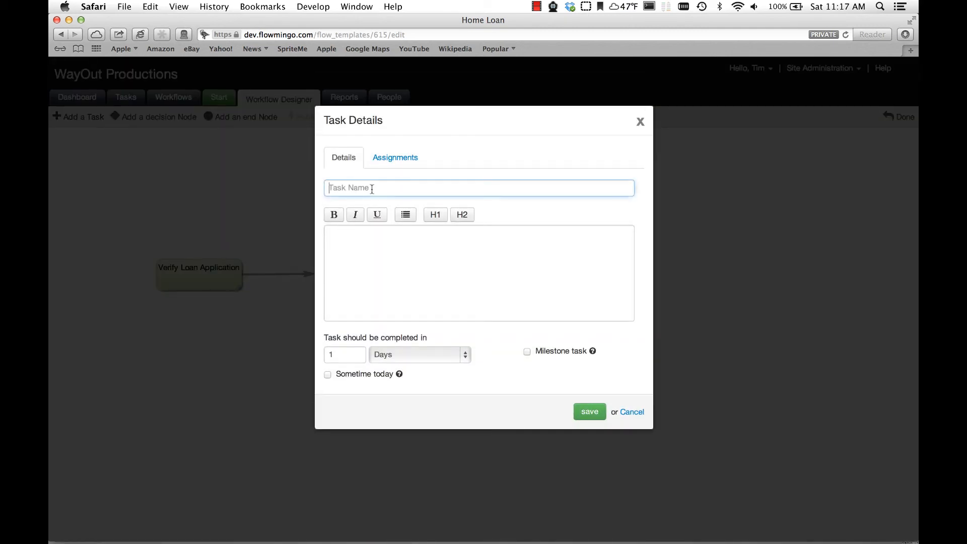
pyautogui.write('Schedule Closing')
pyautogui.click(345, 239)
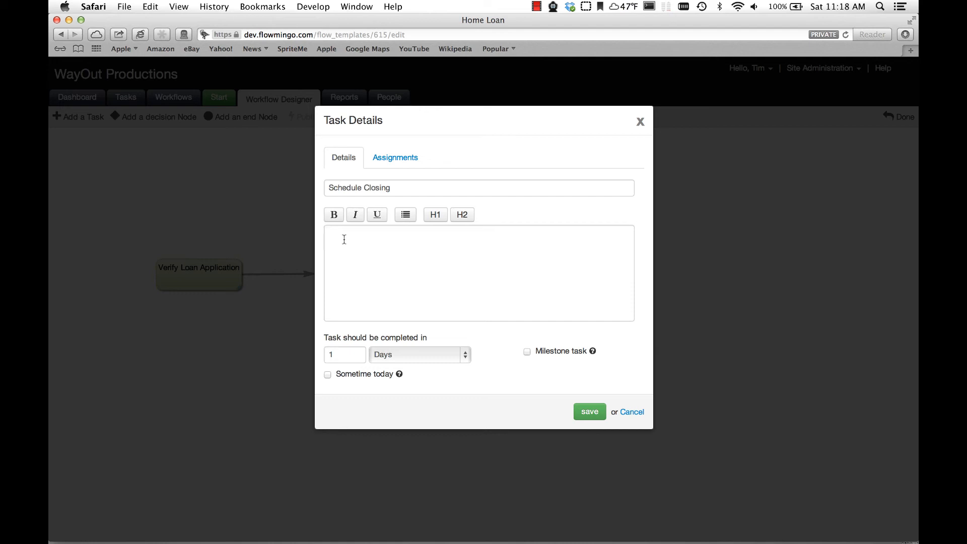
pyautogui.write('Coordinate with the client to set the clo')
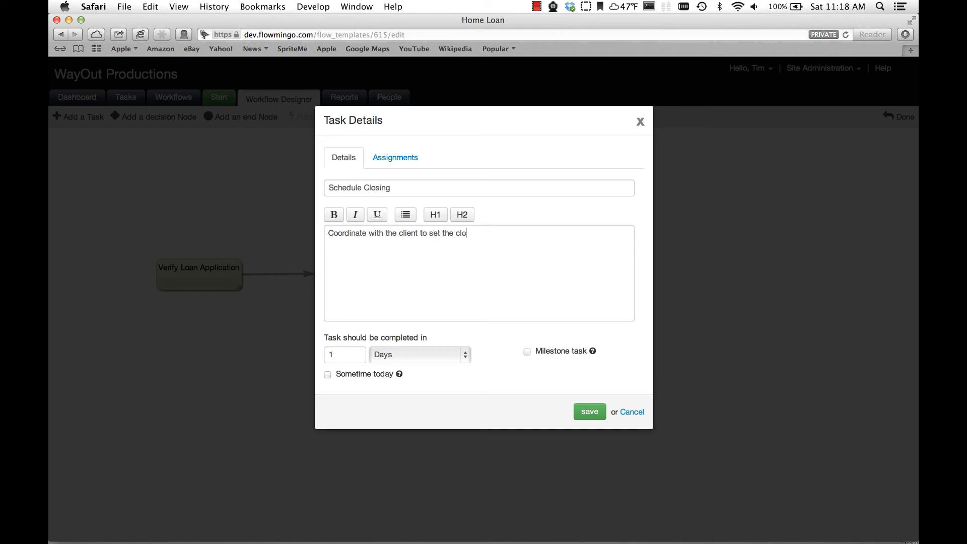
pyautogui.write('date')
# Step: Assign the Schedule Closing task to both listed people and save it
pyautogui.click(393, 158)
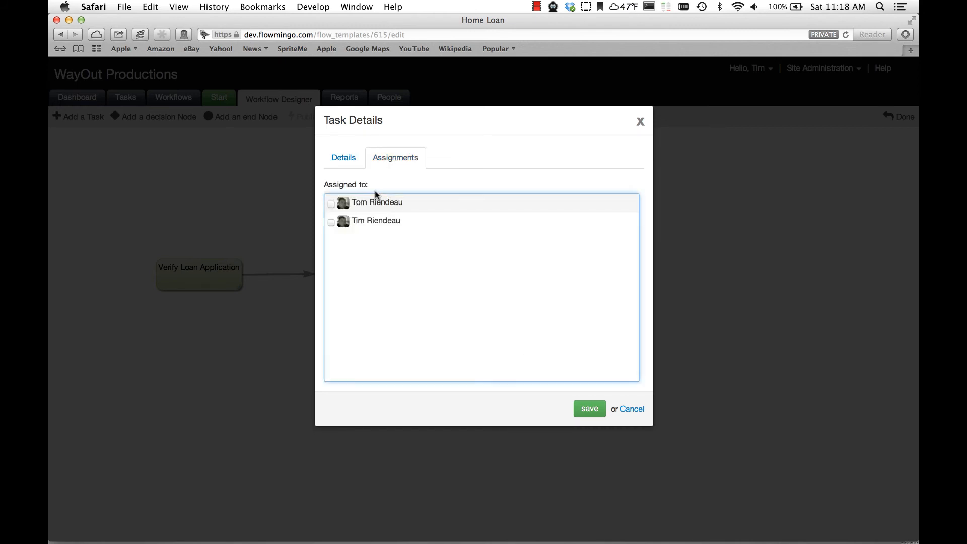
pyautogui.click(332, 204)
pyautogui.click(588, 409)
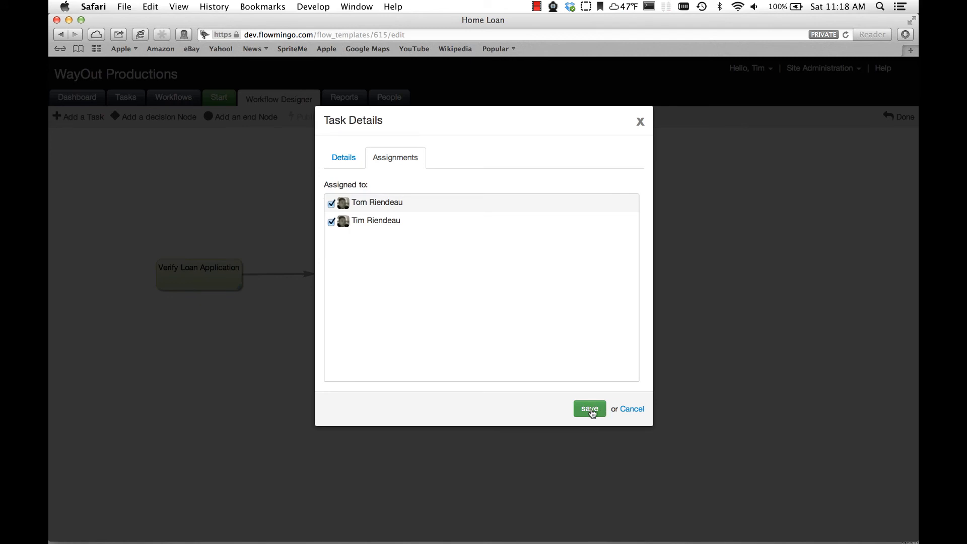
pyautogui.click(590, 409)
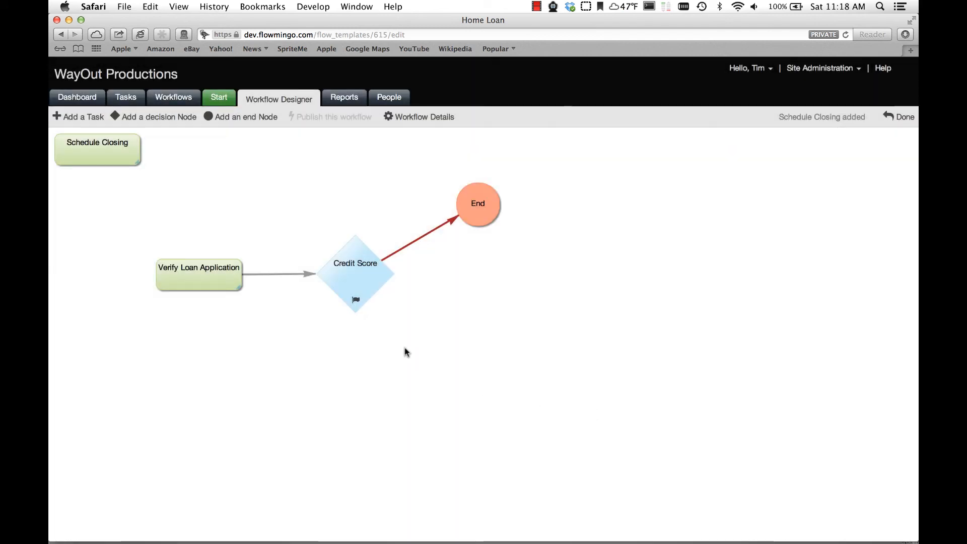
# Step: Arrange Schedule Closing to the right of Credit Score and End above it, and connect the decision's Yes outcome to Schedule Closing
pyautogui.moveTo(103, 160); pyautogui.dragTo(533, 280)
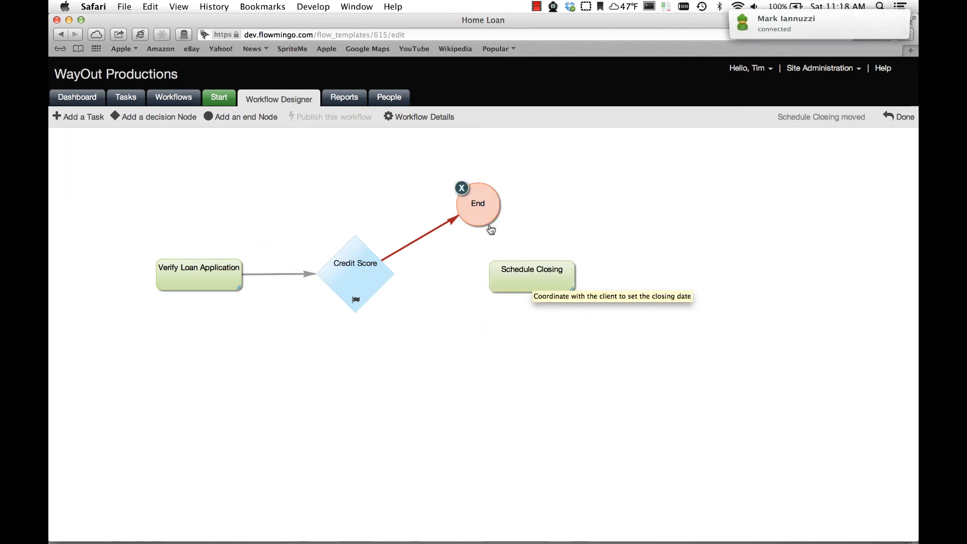
pyautogui.moveTo(482, 211); pyautogui.dragTo(361, 174)
pyautogui.moveTo(374, 287)
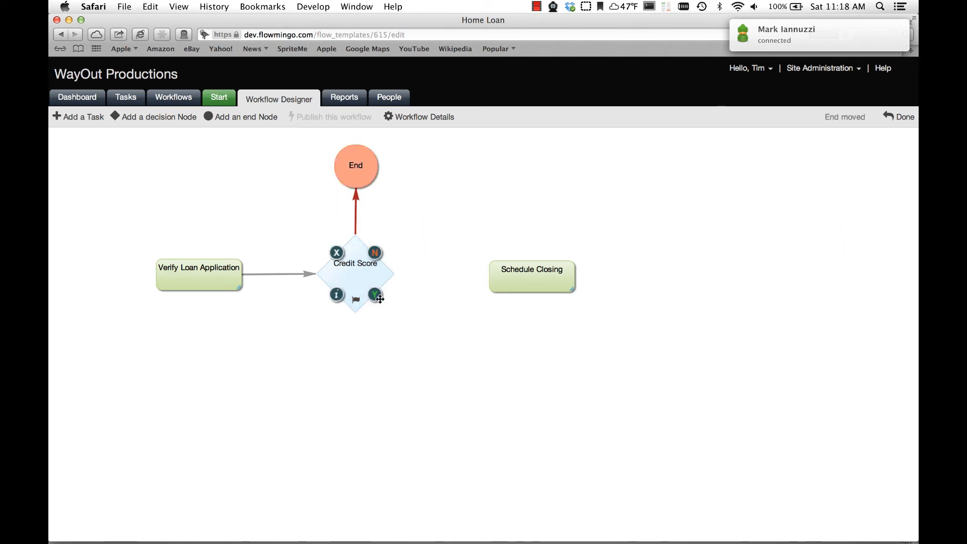
pyautogui.moveTo(374, 291); pyautogui.dragTo(529, 283)
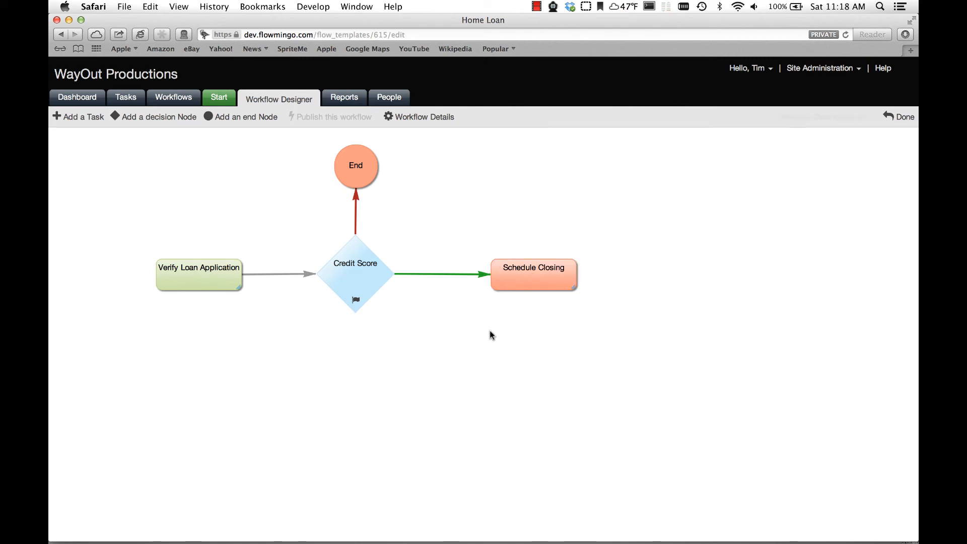
pyautogui.scroll(-2, 531, 384)
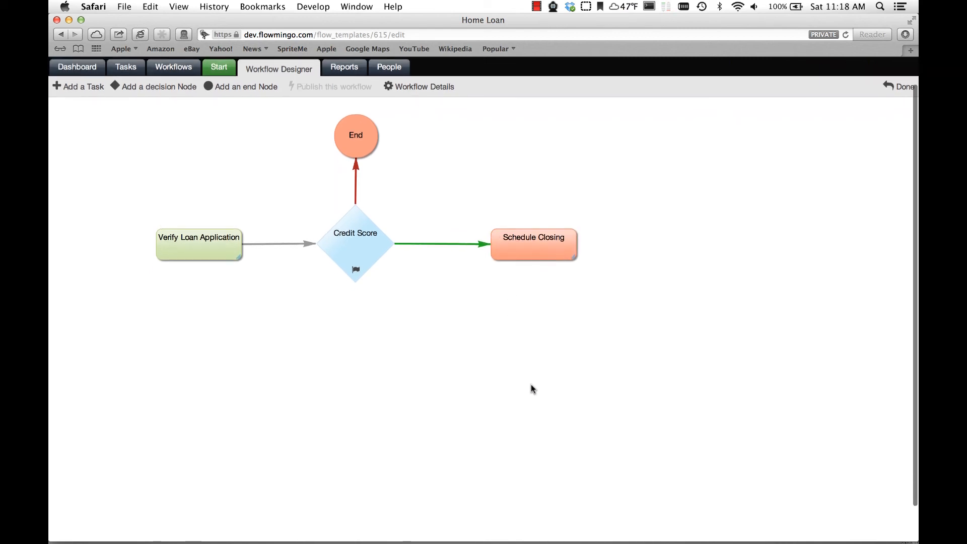
pyautogui.scroll(2, 530, 384)
pyautogui.scroll(-1, 474, 355)
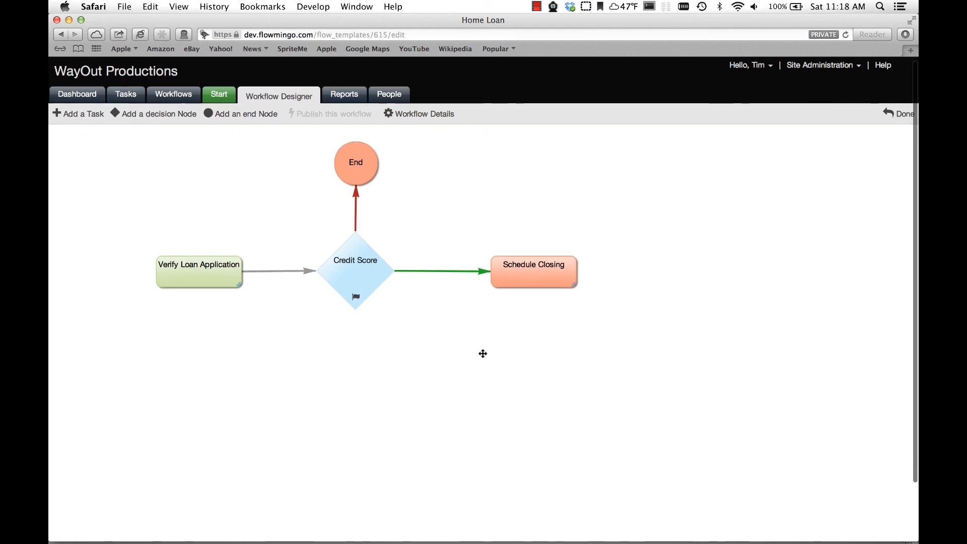
pyautogui.scroll(1, 482, 353)
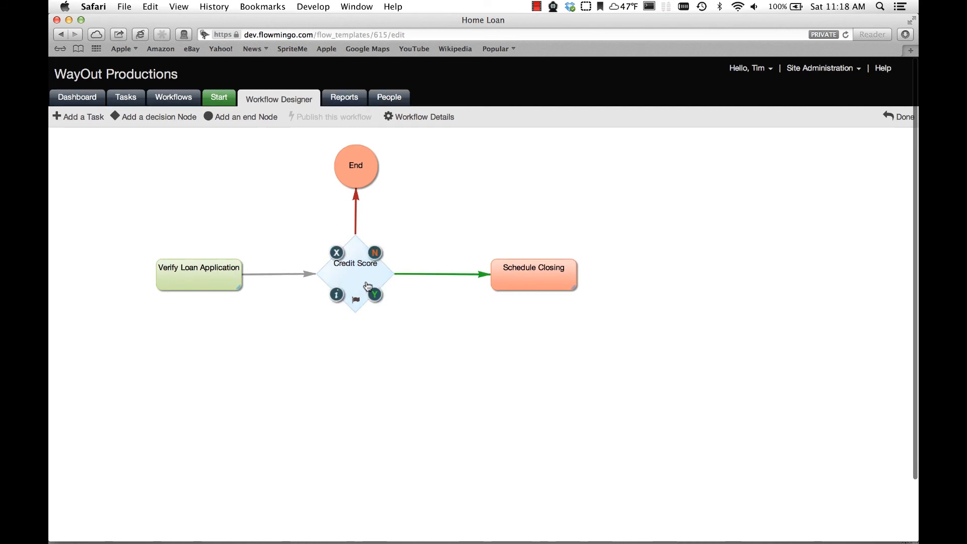
pyautogui.moveTo(557, 276)
pyautogui.moveTo(519, 275)
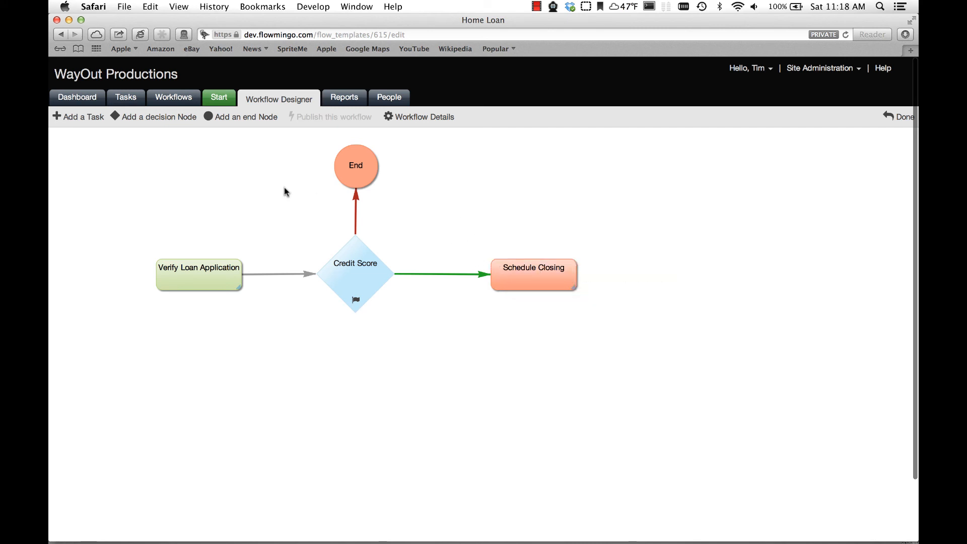
# Step: Add a task named "Conduct Closing" with the description "Close the Loan"
pyautogui.click(81, 118)
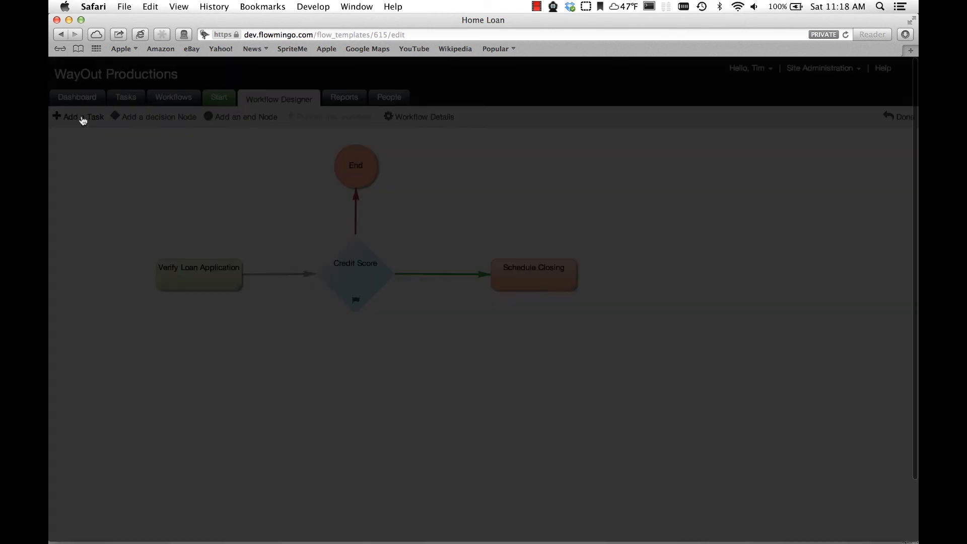
pyautogui.click(364, 189)
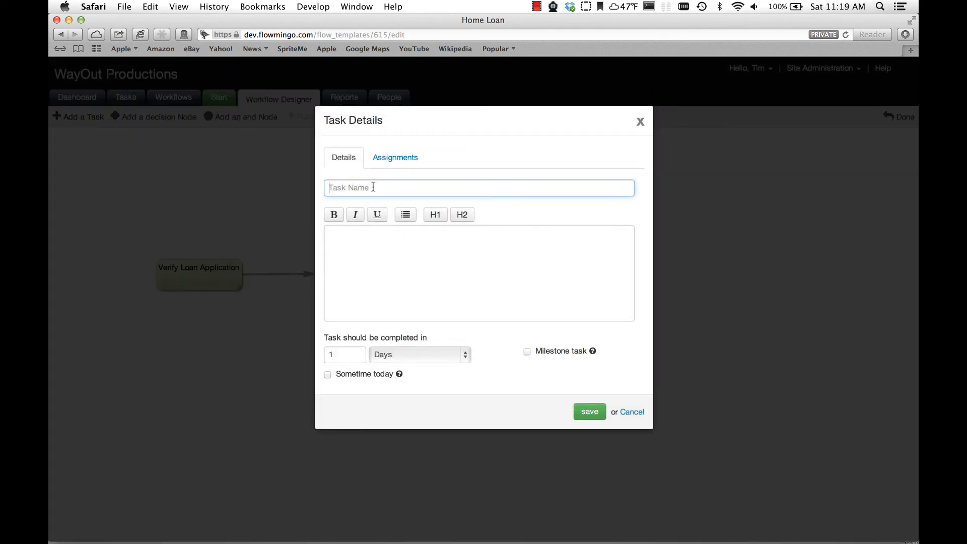
pyautogui.write('C')
pyautogui.click(347, 236)
pyautogui.write('Clo')
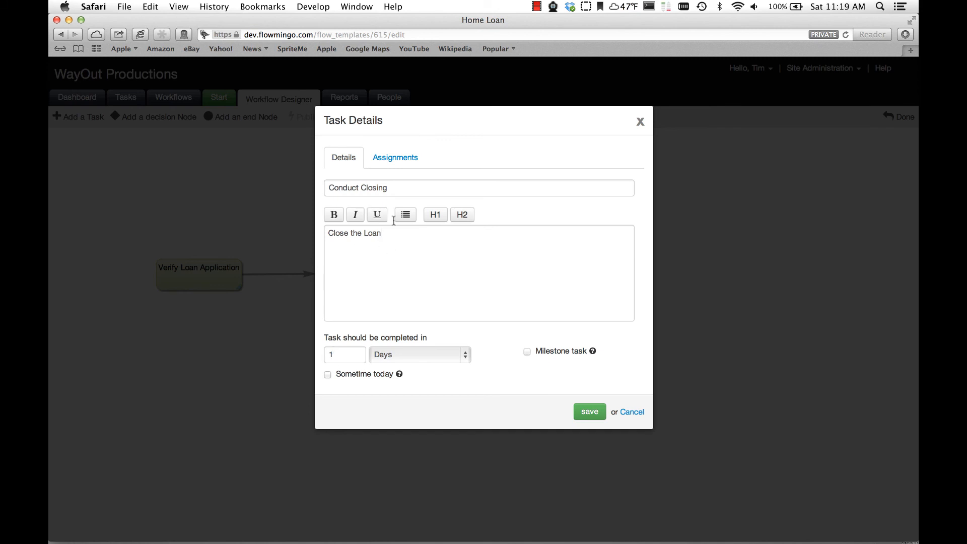
# Step: Assign the Conduct Closing task to the second listed person and save it
pyautogui.click(395, 158)
pyautogui.click(331, 222)
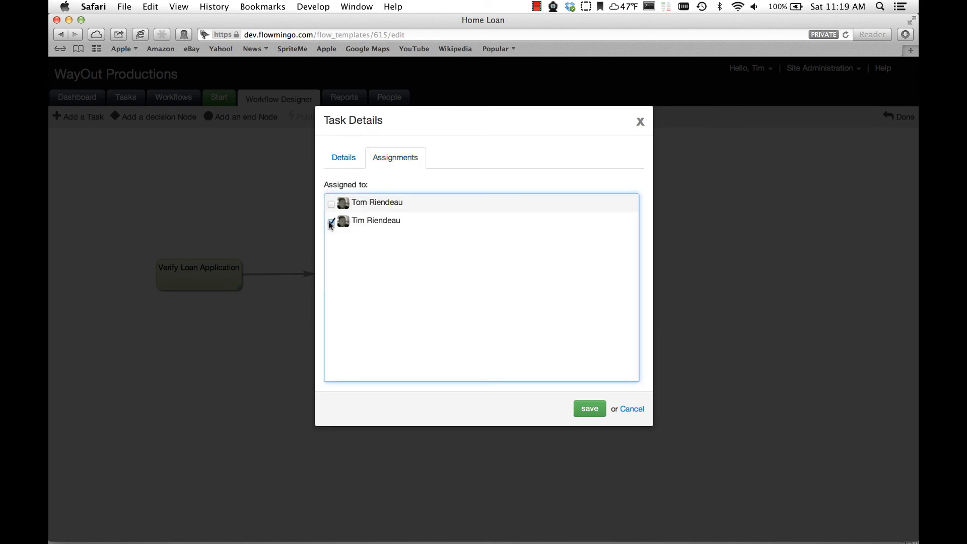
pyautogui.click(588, 408)
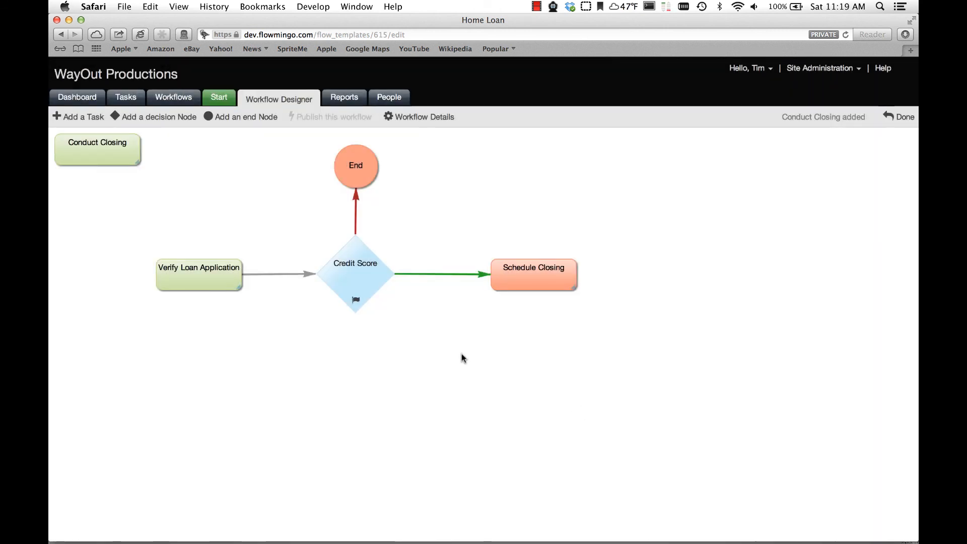
# Step: Place the Conduct Closing task to the right of Schedule Closing and connect Schedule Closing to it
pyautogui.moveTo(88, 160); pyautogui.dragTo(681, 287)
pyautogui.moveTo(678, 288); pyautogui.dragTo(679, 285)
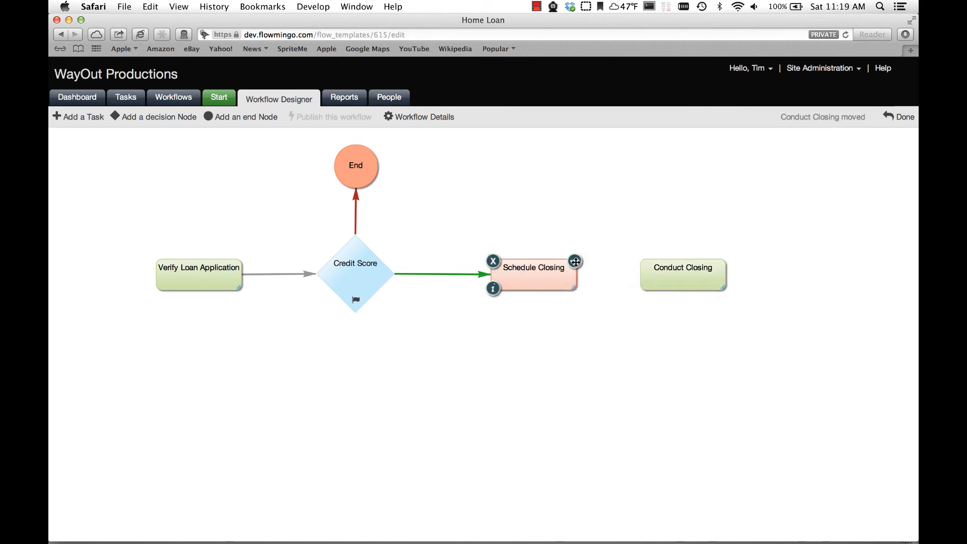
pyautogui.moveTo(575, 261); pyautogui.dragTo(649, 282)
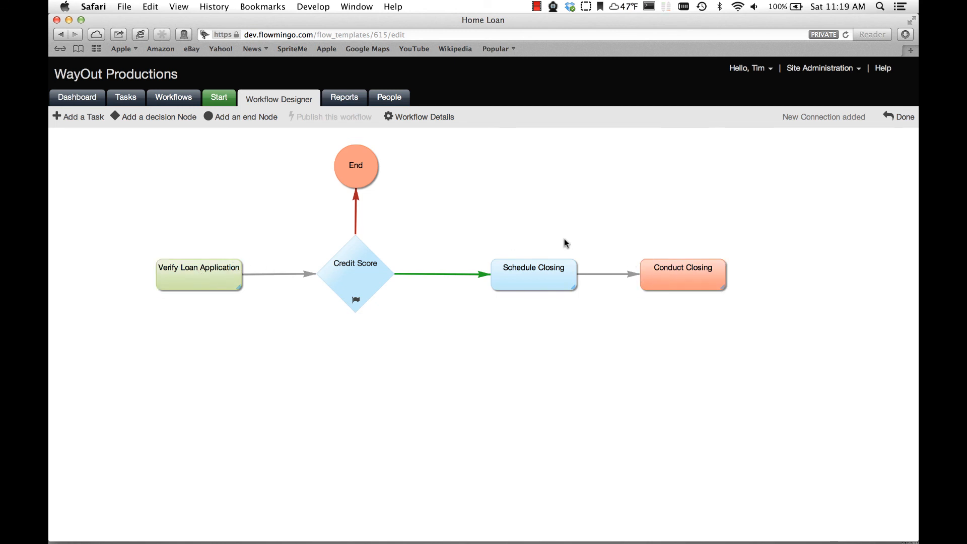
# Step: Add a second end node below the Conduct Closing task and connect the task to it
pyautogui.moveTo(218, 278)
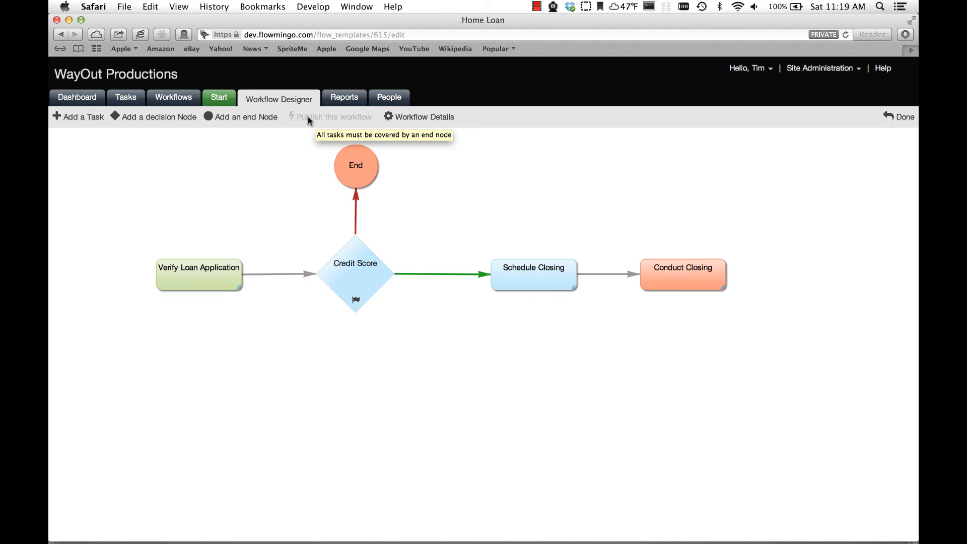
pyautogui.click(213, 120)
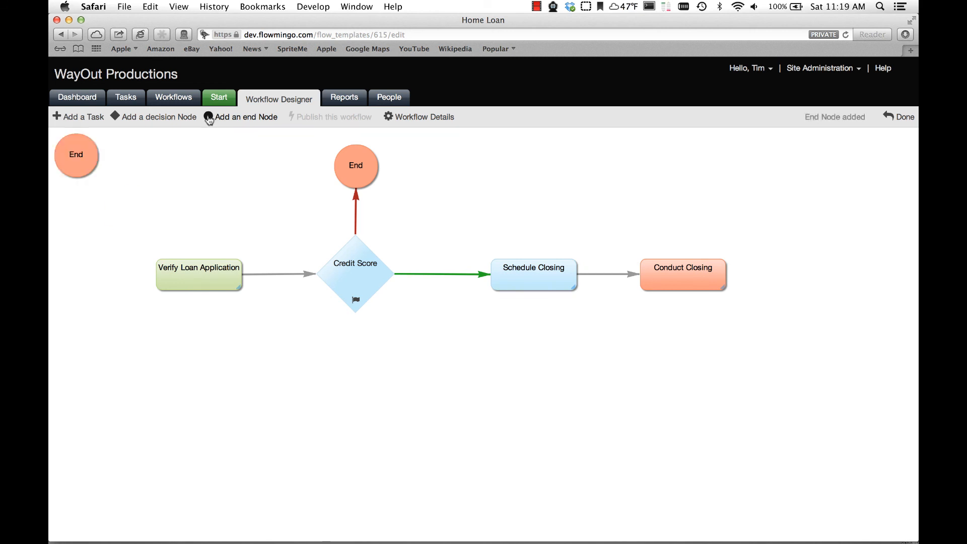
pyautogui.moveTo(84, 162)
pyautogui.moveTo(84, 162); pyautogui.dragTo(691, 384)
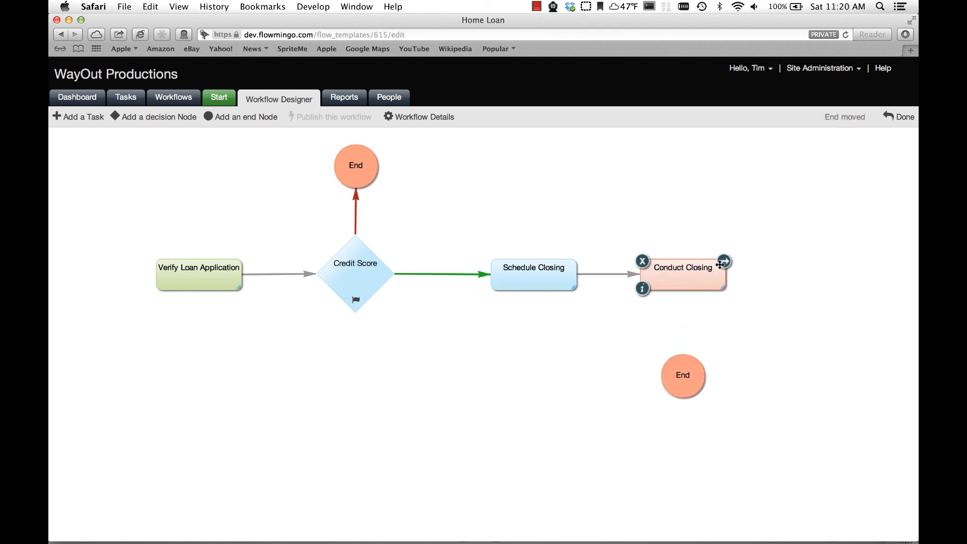
pyautogui.moveTo(716, 290); pyautogui.dragTo(682, 372)
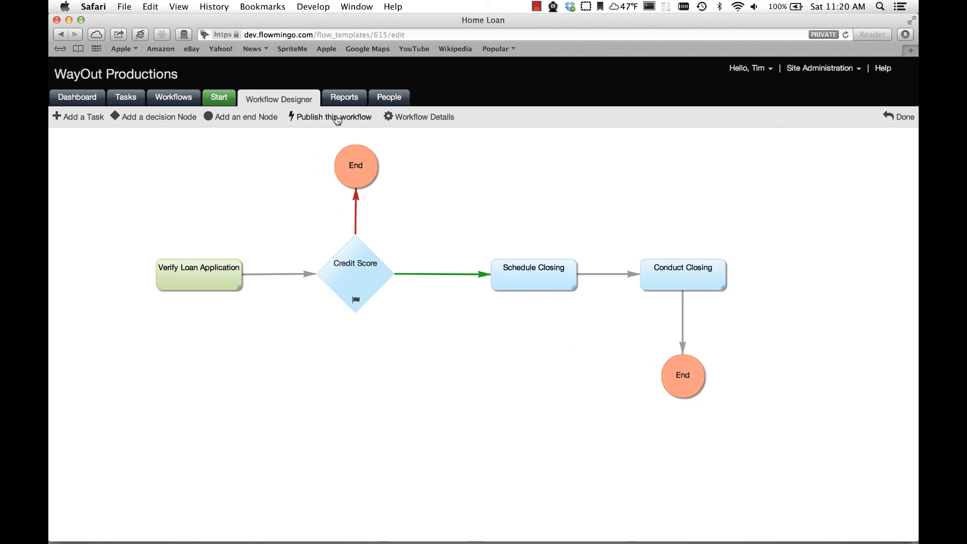
# Step: Publish the Home Loan workflow
pyautogui.click(307, 120)
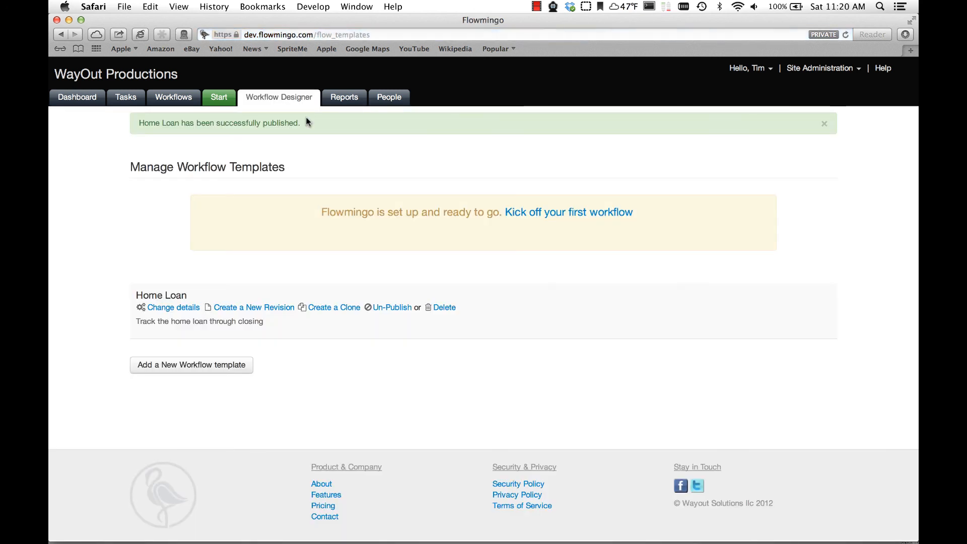